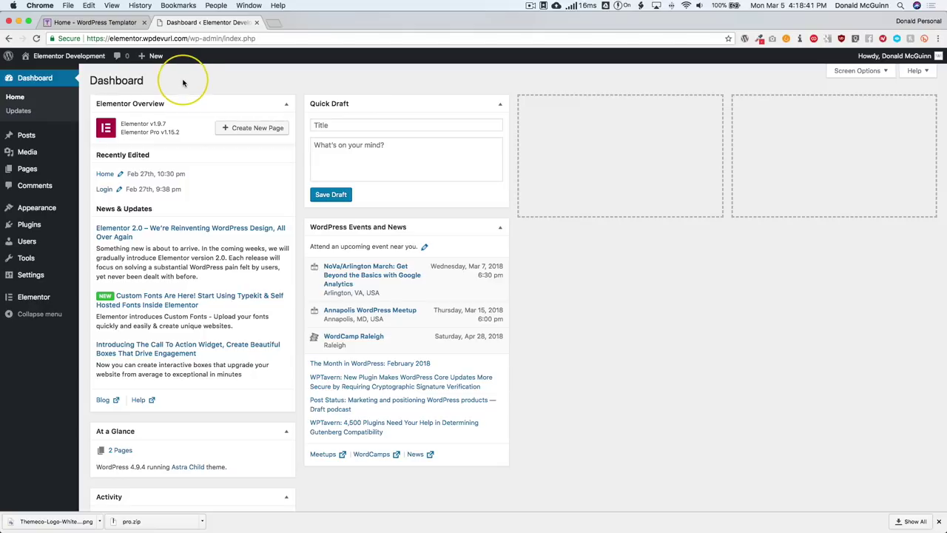
Switch to the Templator site and read the FAQ answer about how much the service would cost.
left_click(89, 22)
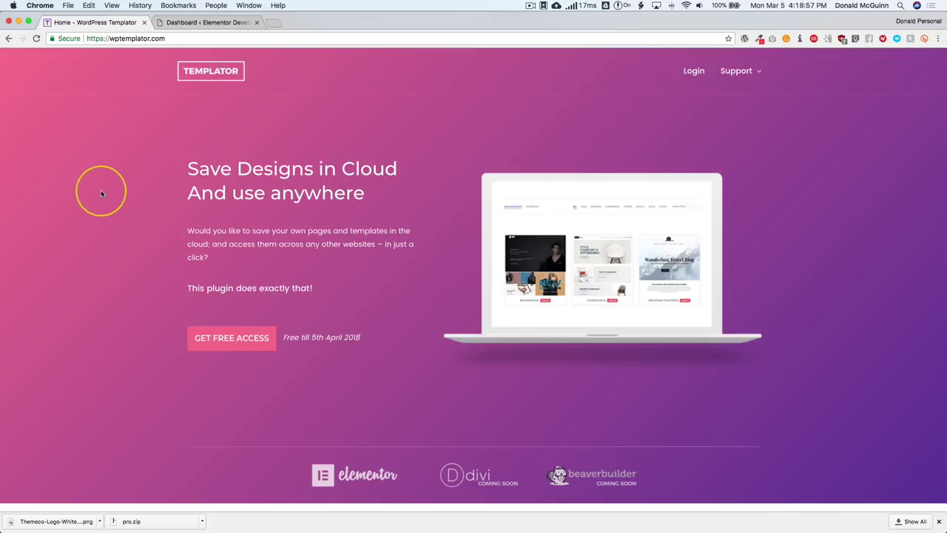
scroll(98, 194, "down", 20)
scroll(92, 213, "down", 5)
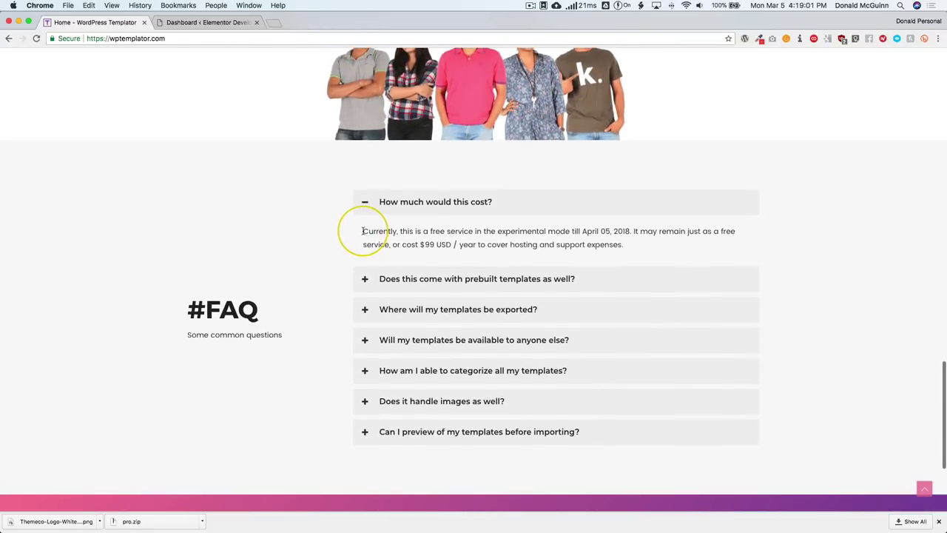
left_click_drag(362, 231, 638, 242)
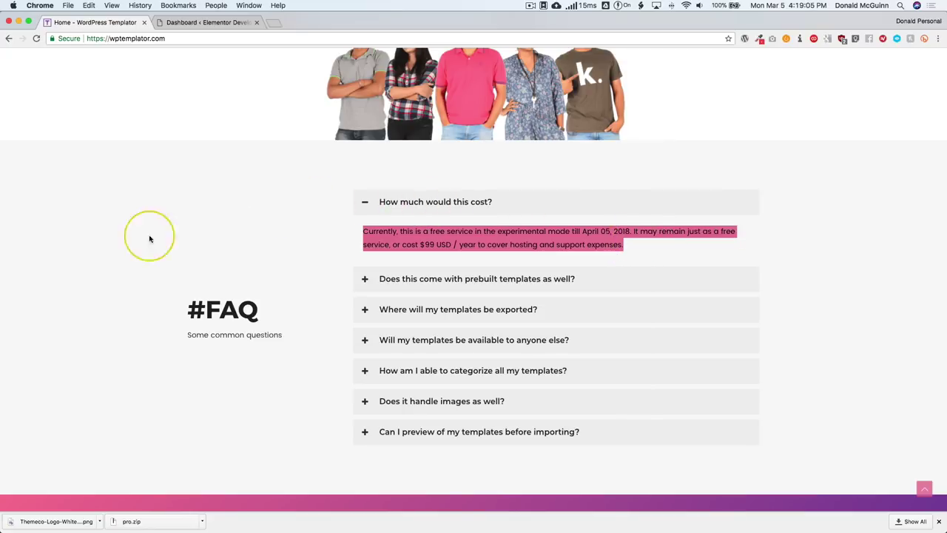
left_click(82, 261)
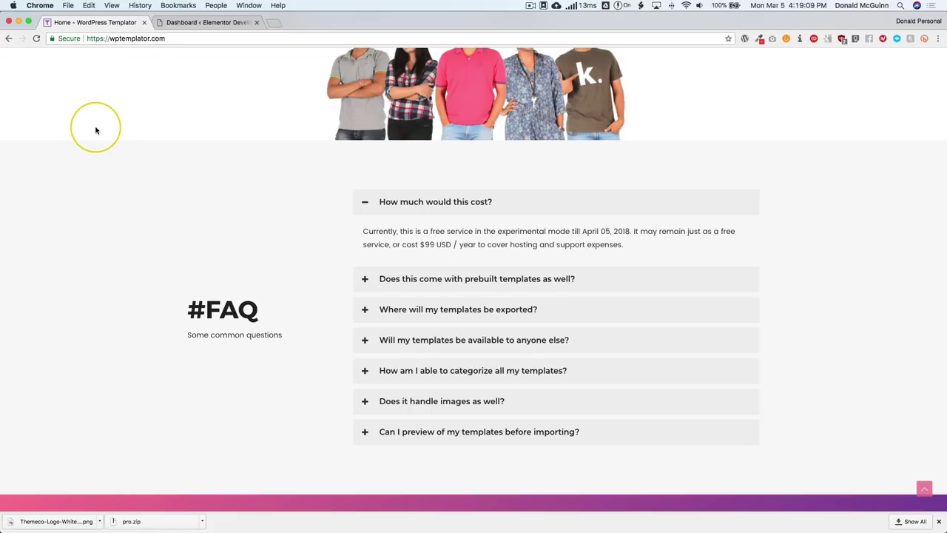
scroll(95, 130, "up", 20)
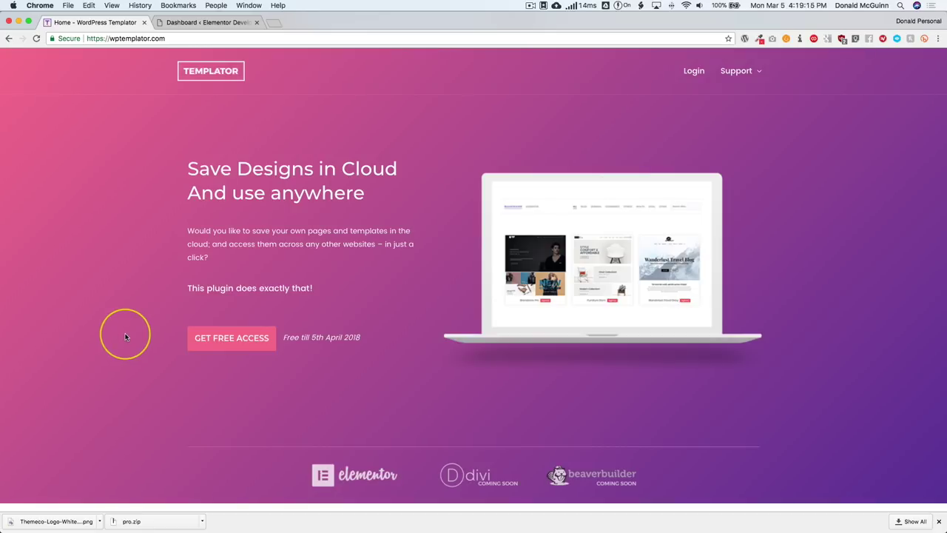
Open the free access checkout for Templator and review its personal info and account creation fields.
left_click(232, 338)
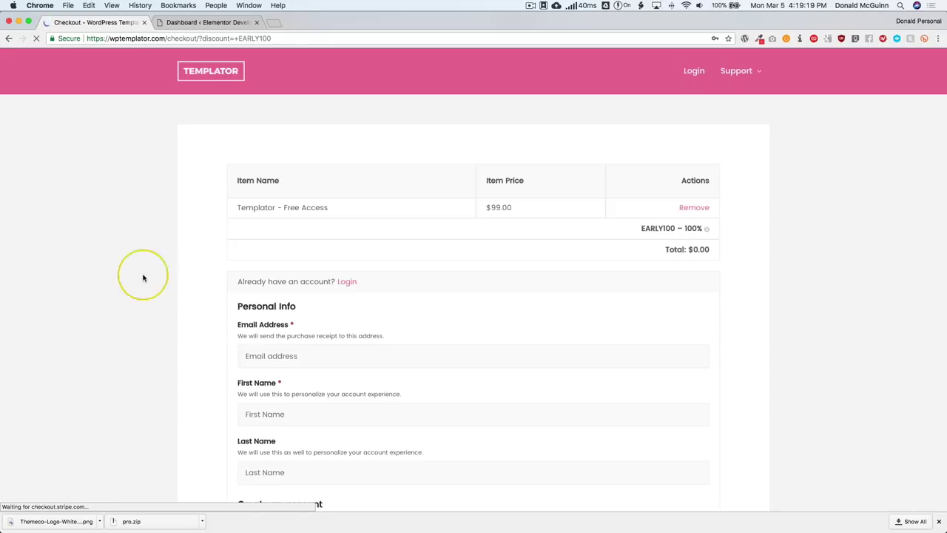
scroll(274, 208, "down", 2)
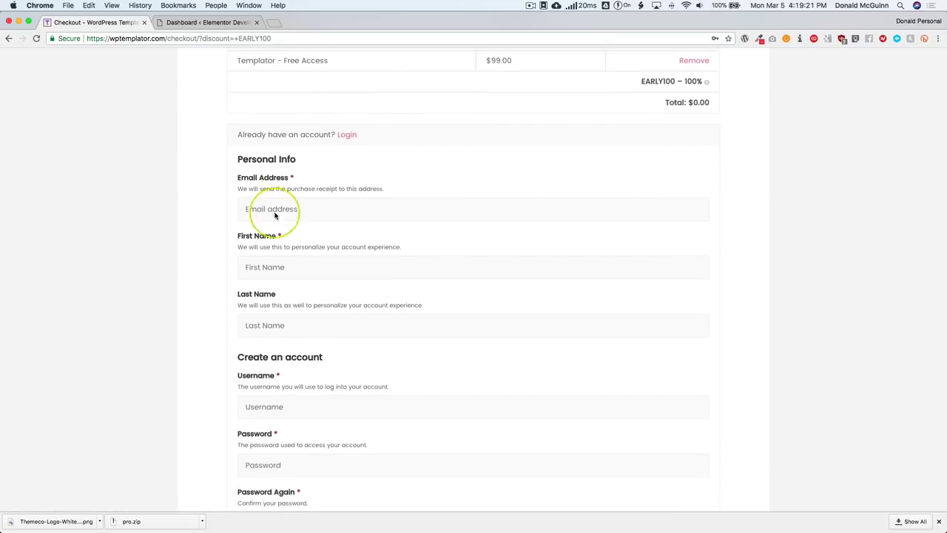
scroll(273, 213, "down", 4)
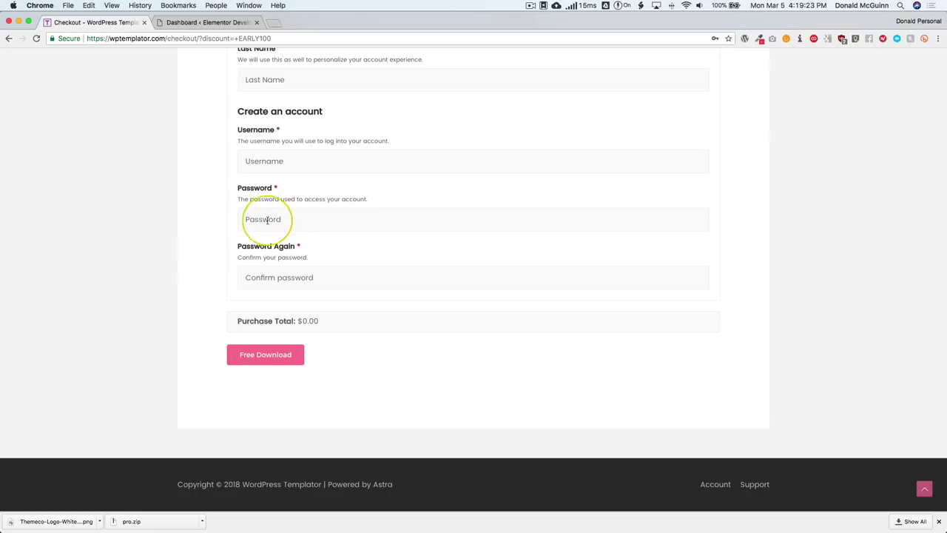
scroll(163, 273, "up", 3)
scroll(162, 272, "up", 4)
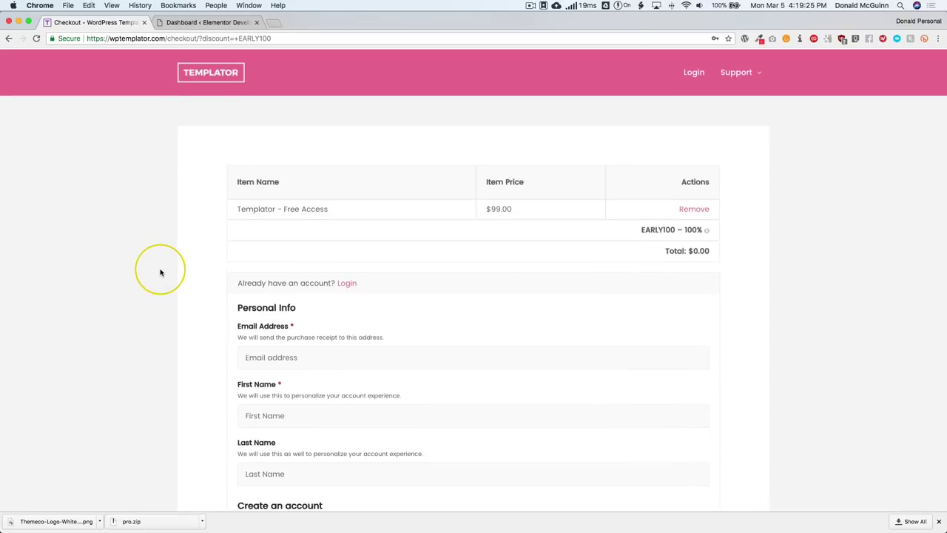
Log in to the existing Templator account and download the plugin from the account's downloads page.
left_click(693, 71)
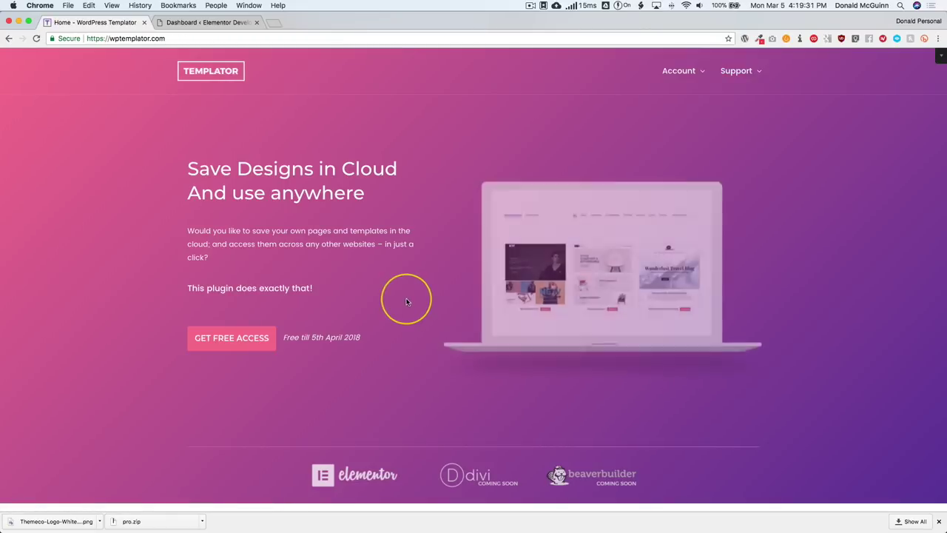
mouse_move(670, 73)
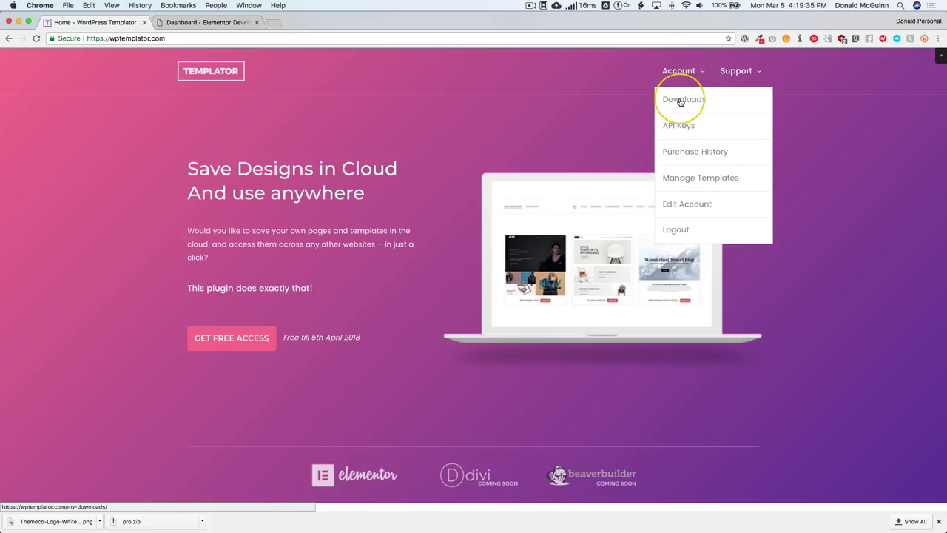
left_click(681, 102)
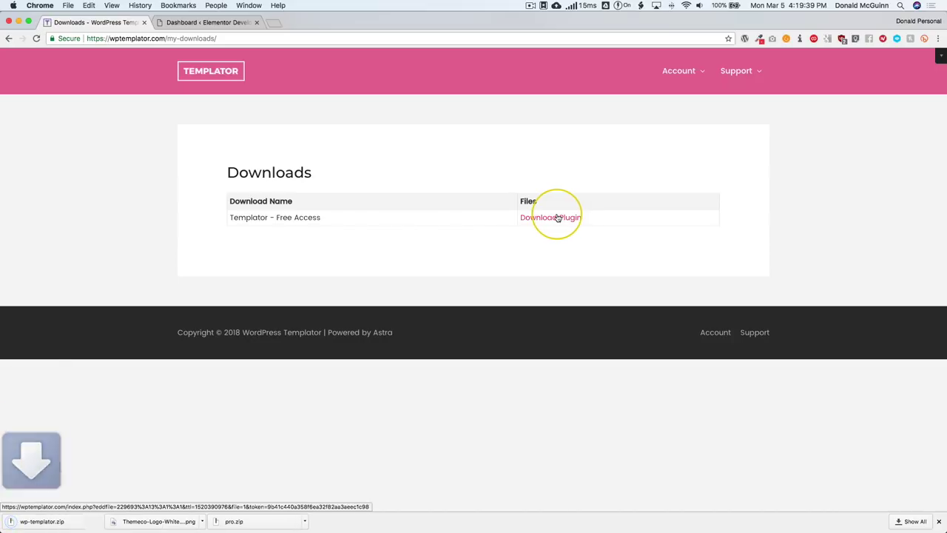
Upload wp-templator.zip as a new plugin on the WordPress site, install it and activate it.
left_click(218, 22)
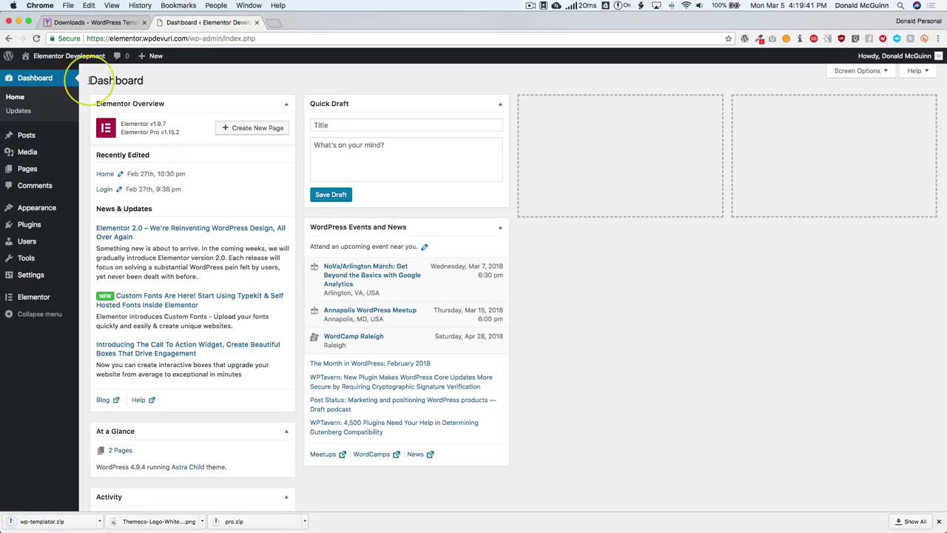
mouse_move(33, 225)
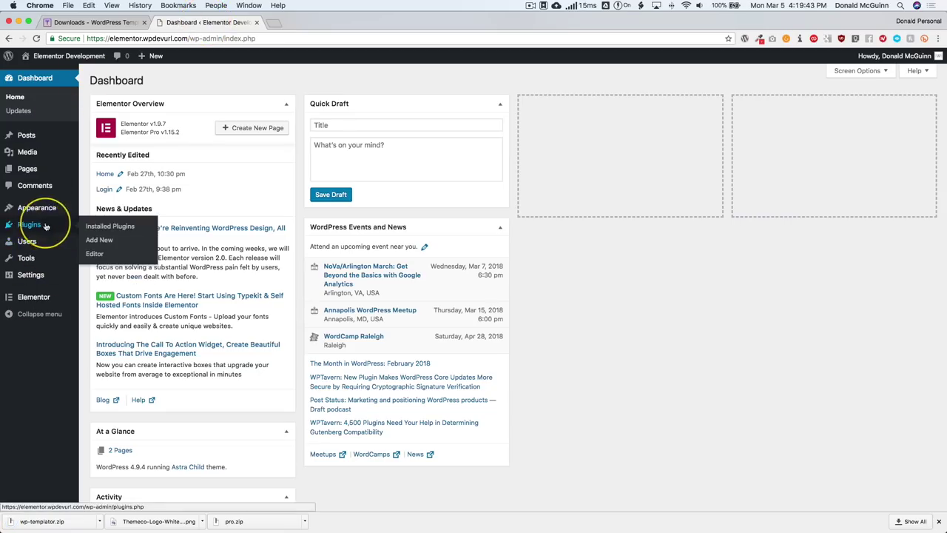
left_click(97, 240)
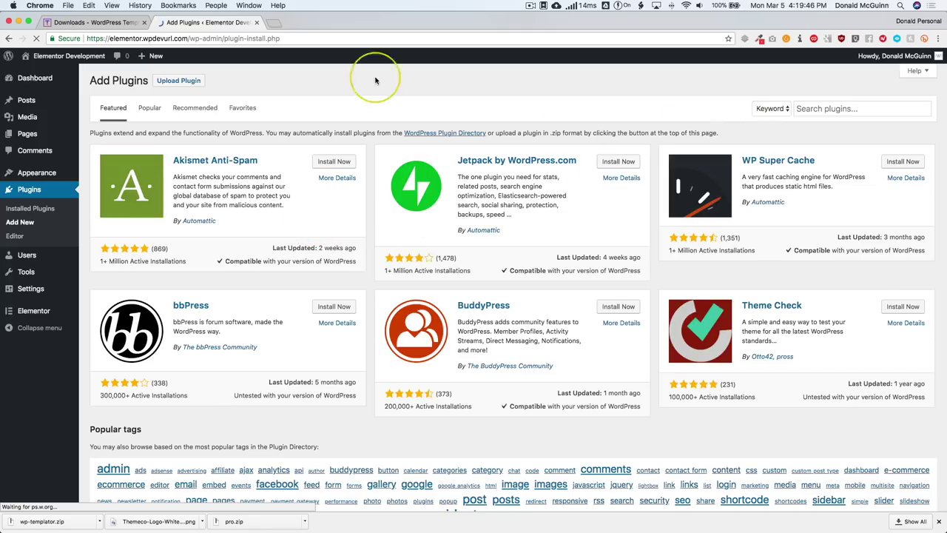
left_click(178, 80)
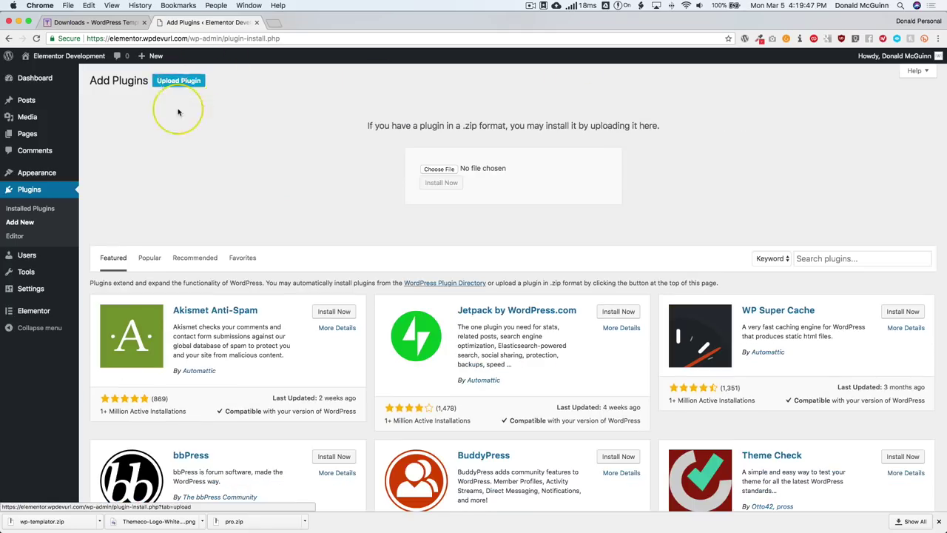
left_click_drag(39, 521, 436, 169)
left_click(442, 184)
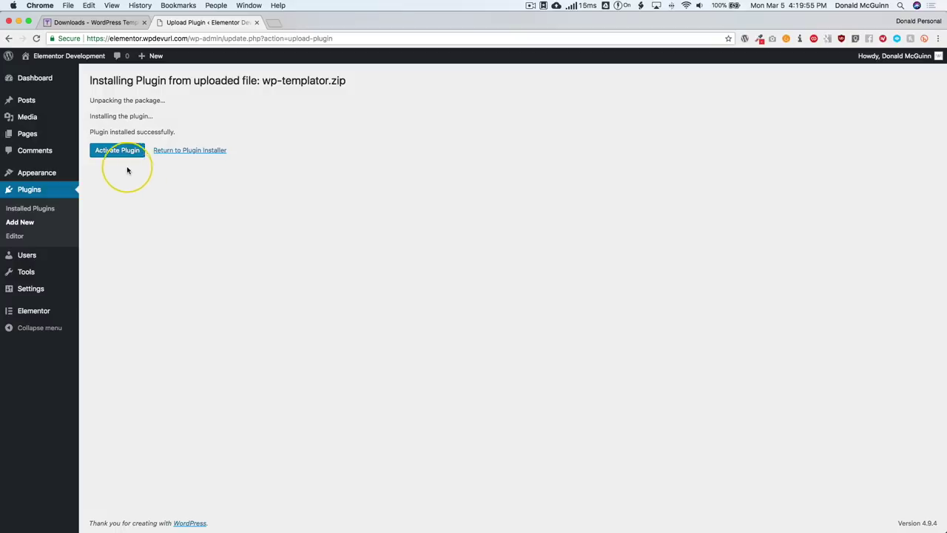
left_click(121, 150)
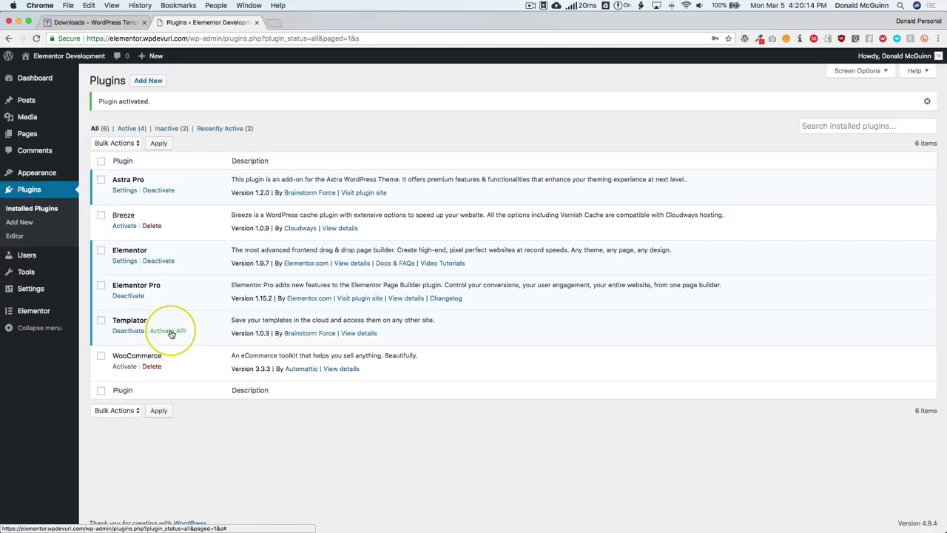
Activate the Templator plugin's API with the API key copied from the Templator account's API Keys page.
left_click(169, 331)
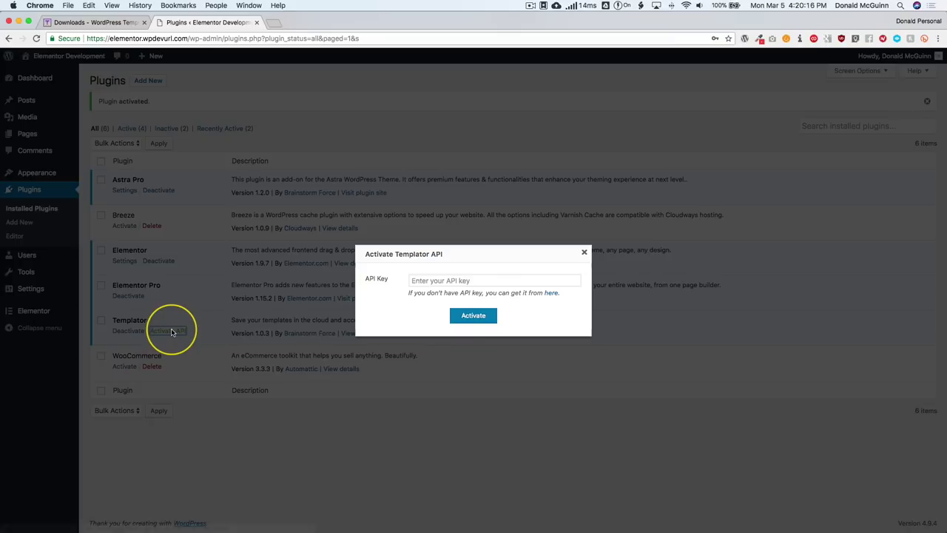
left_click(419, 281)
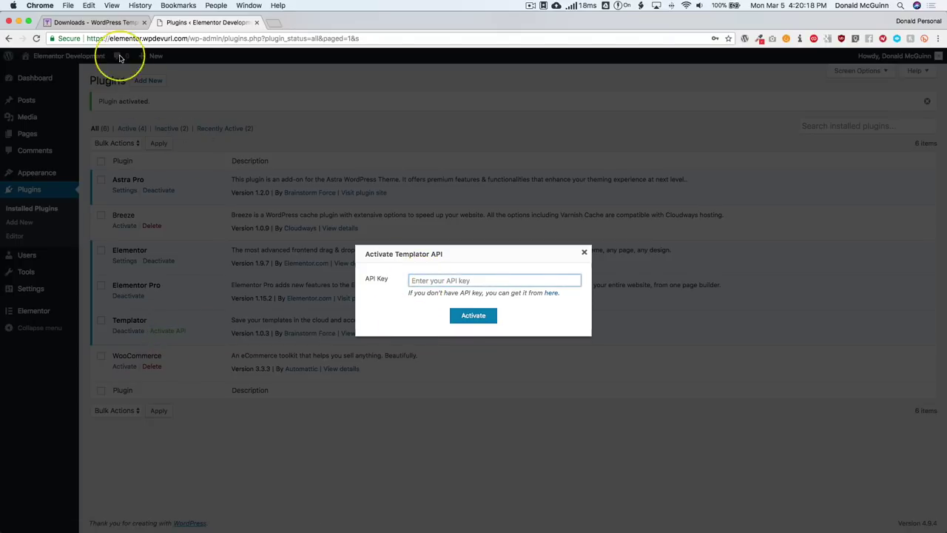
left_click(103, 22)
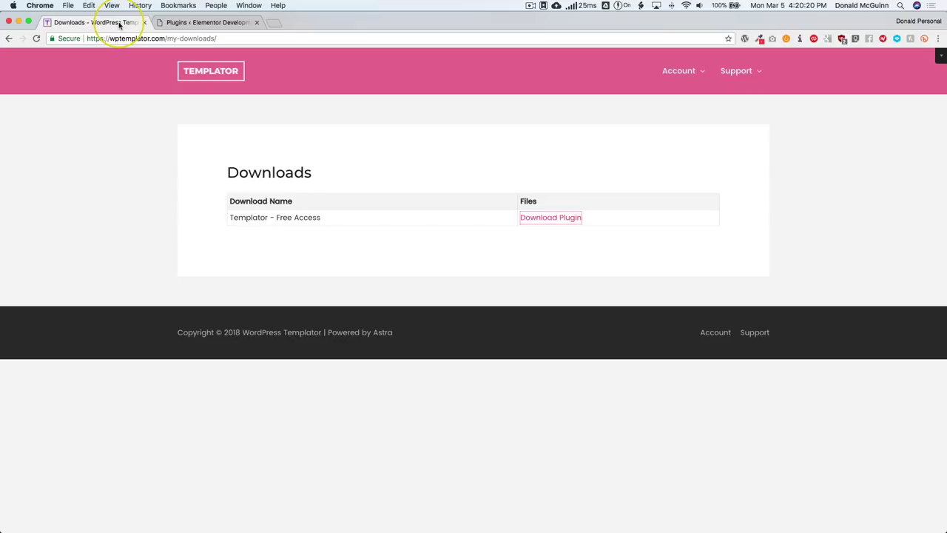
mouse_move(691, 70)
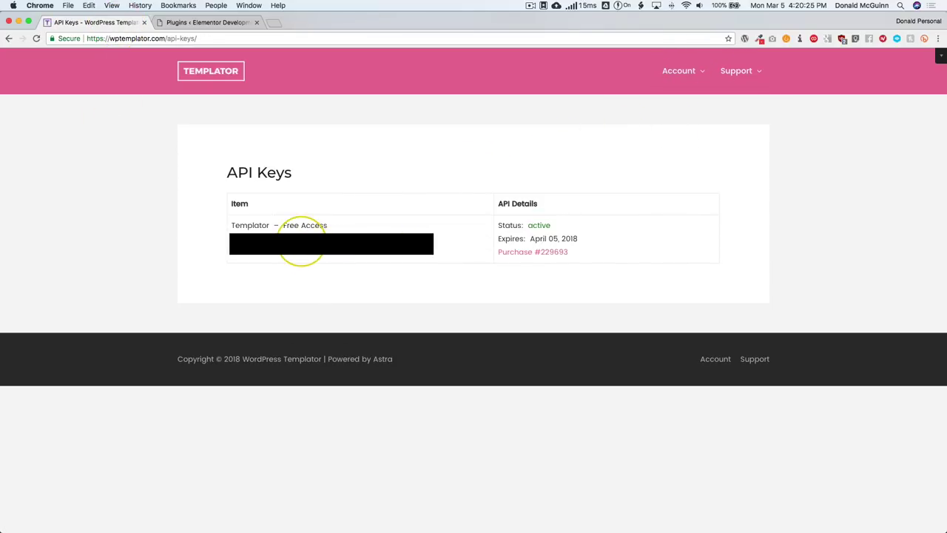
left_click(180, 25)
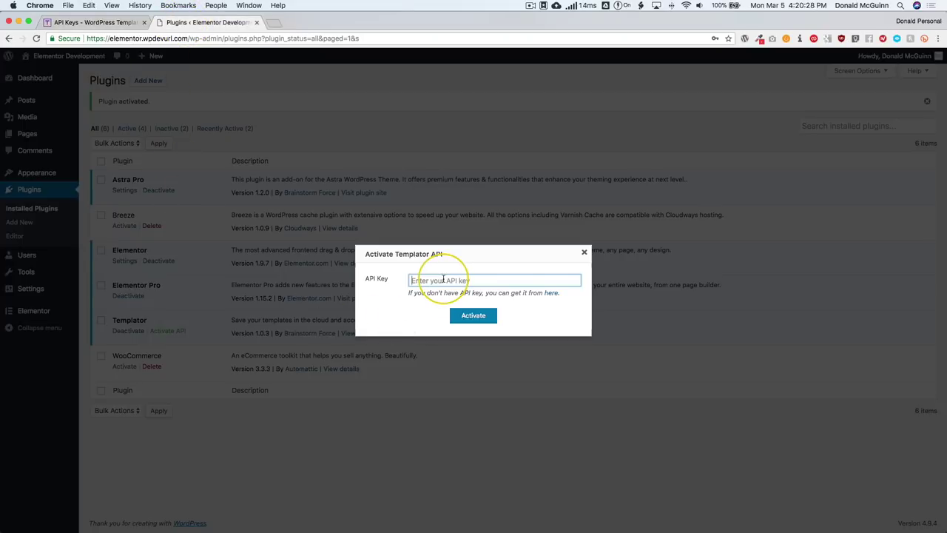
key("super+v")
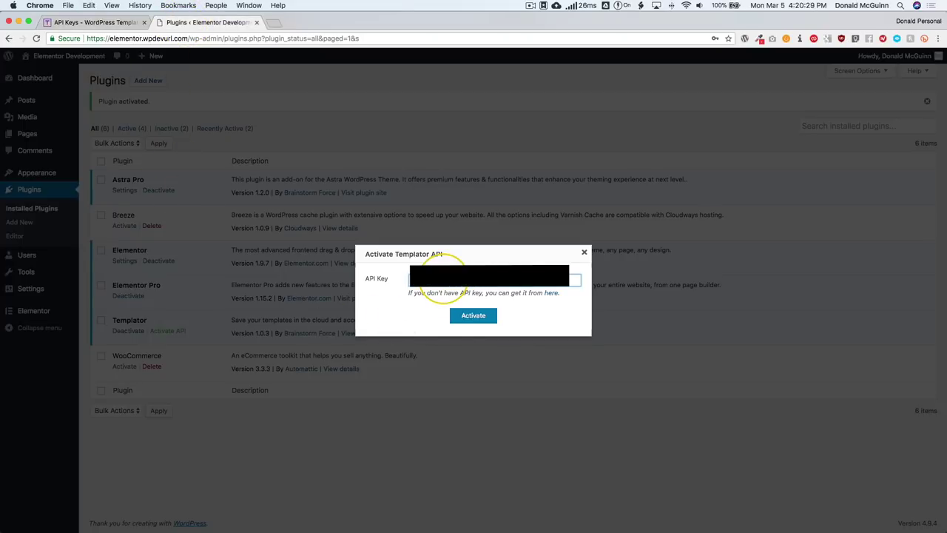
left_click(473, 316)
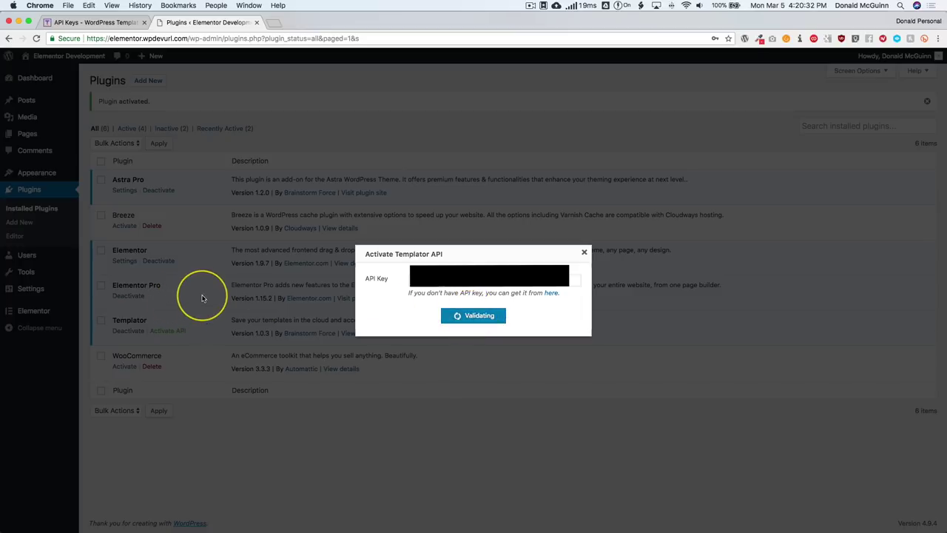
left_click(584, 252)
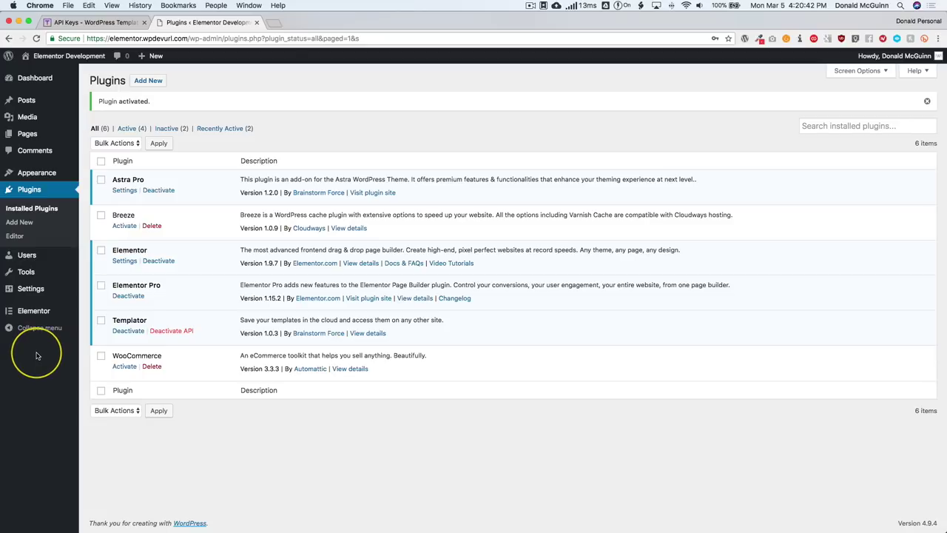
Go to the Templator site's home page and check which page builders are supported.
mouse_move(34, 311)
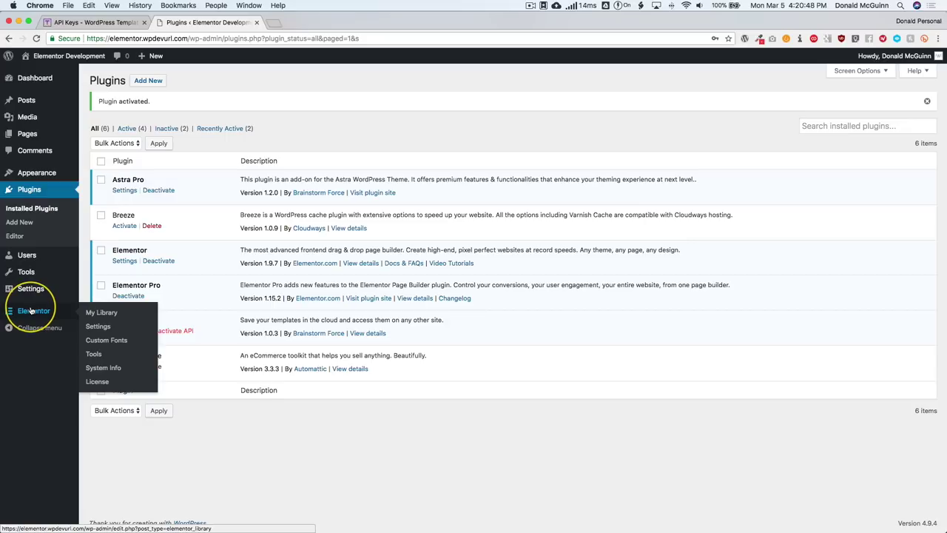
left_click(93, 22)
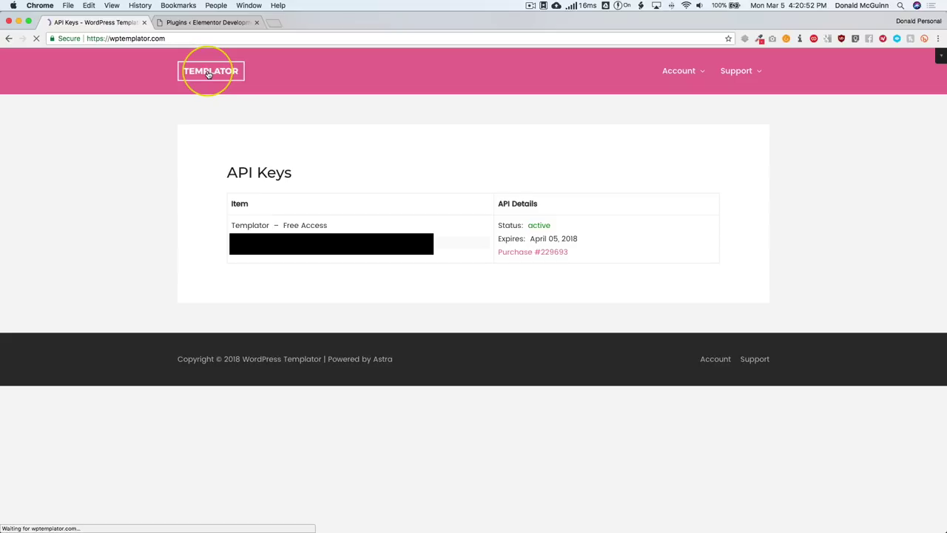
scroll(111, 229, "down", 3)
scroll(108, 230, "down", 1)
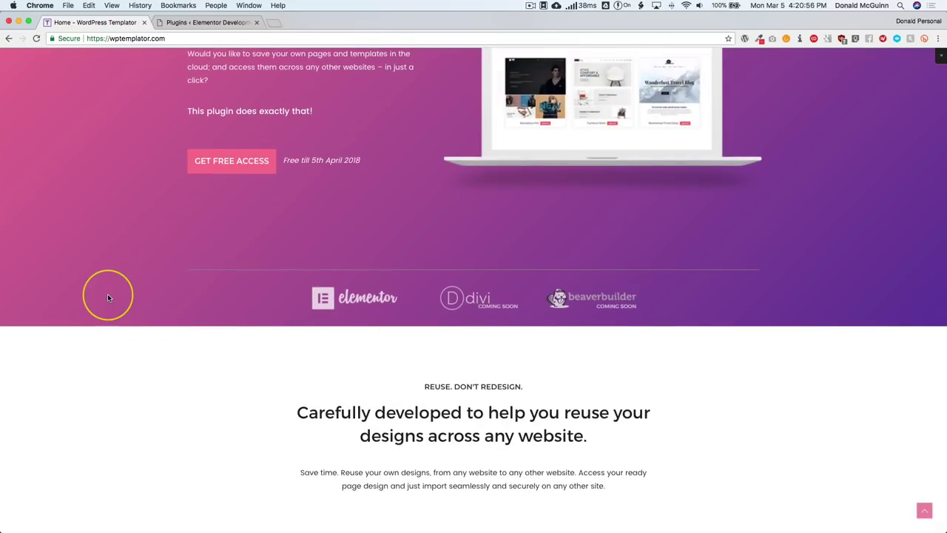
Return to the WordPress site and open Elementor's My Library to look over the saved templates and their export options.
left_click(207, 22)
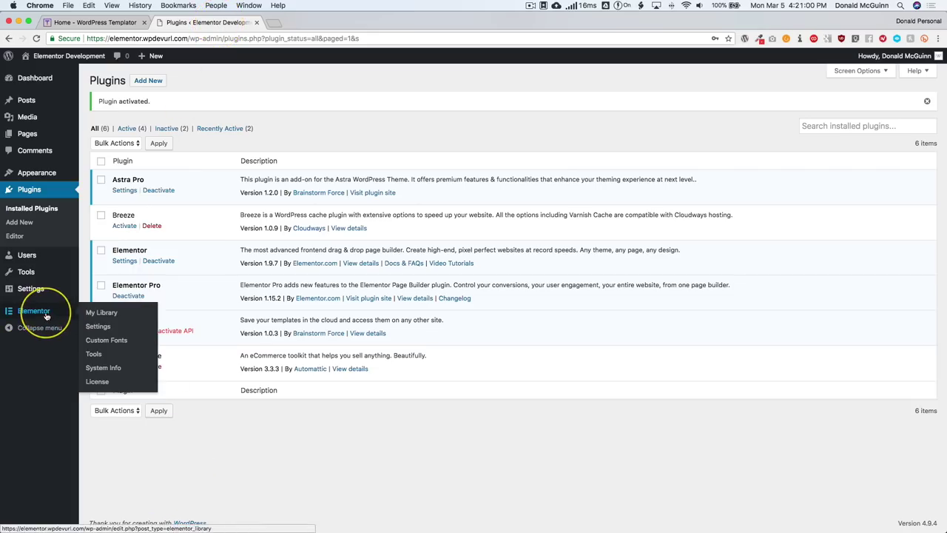
left_click(102, 313)
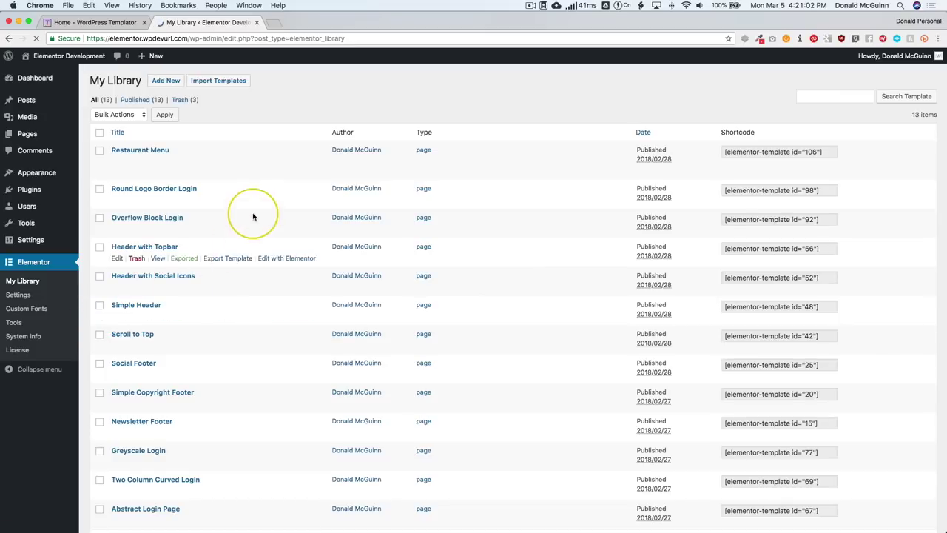
scroll(256, 210, "down", 3)
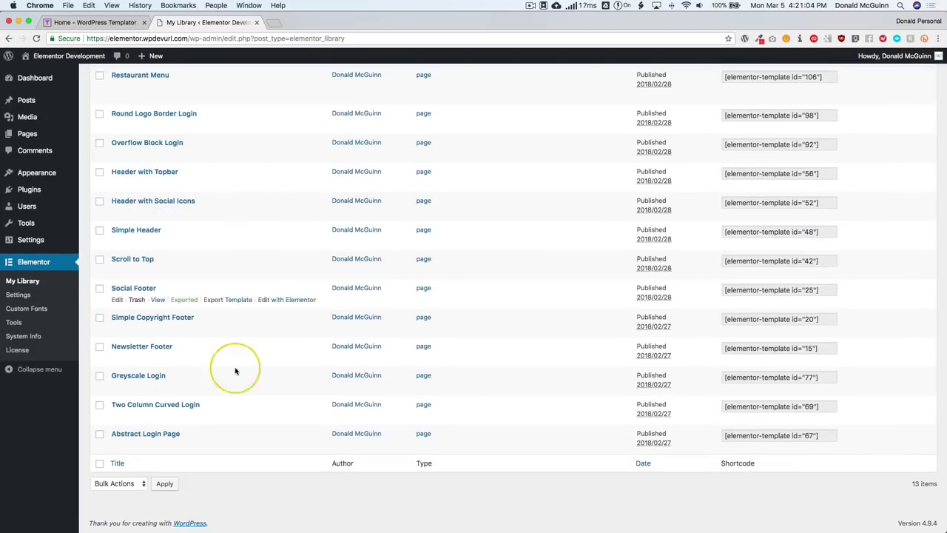
scroll(245, 437, "up", 3)
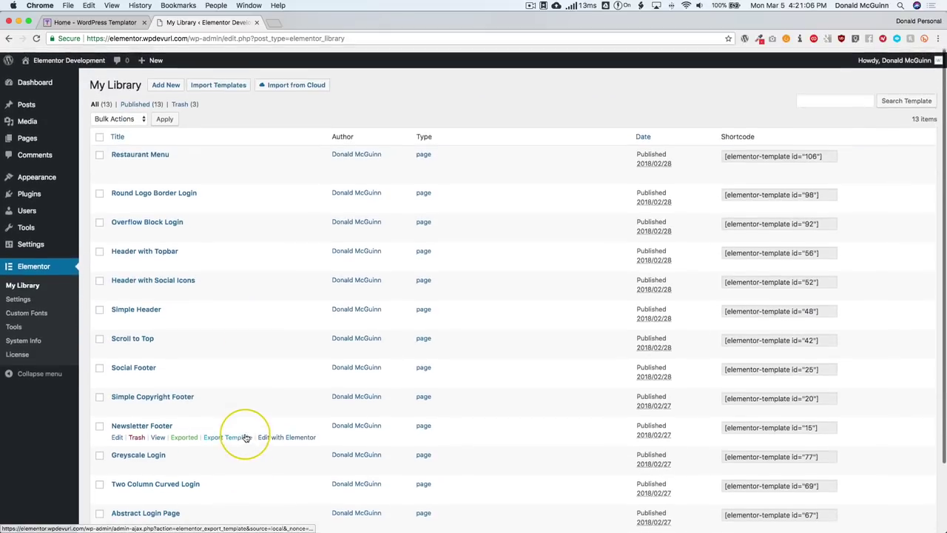
scroll(250, 281, "down", 3)
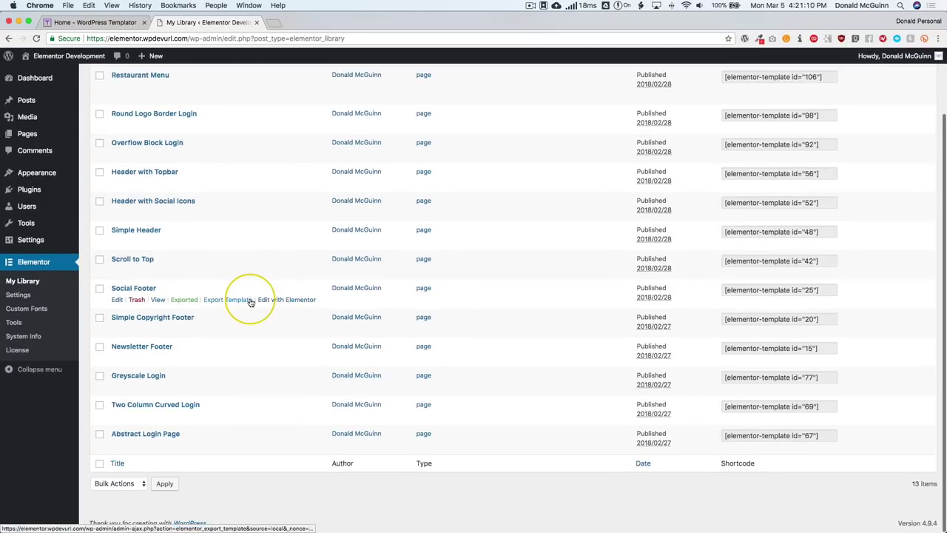
scroll(252, 299, "up", 3)
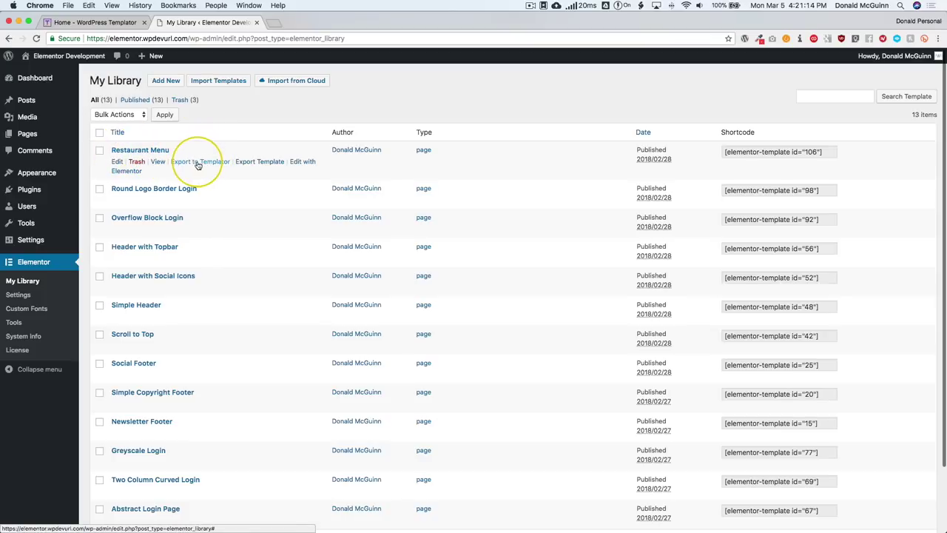
Export the Restaurant Menu template to Templator under the categories Content and Restaurant, and close the export dialog.
left_click(197, 161)
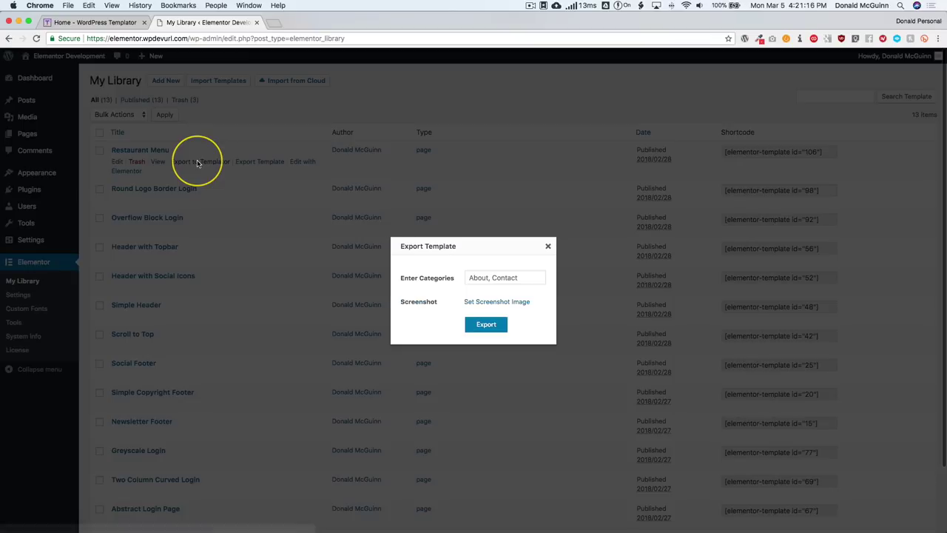
left_click(488, 279)
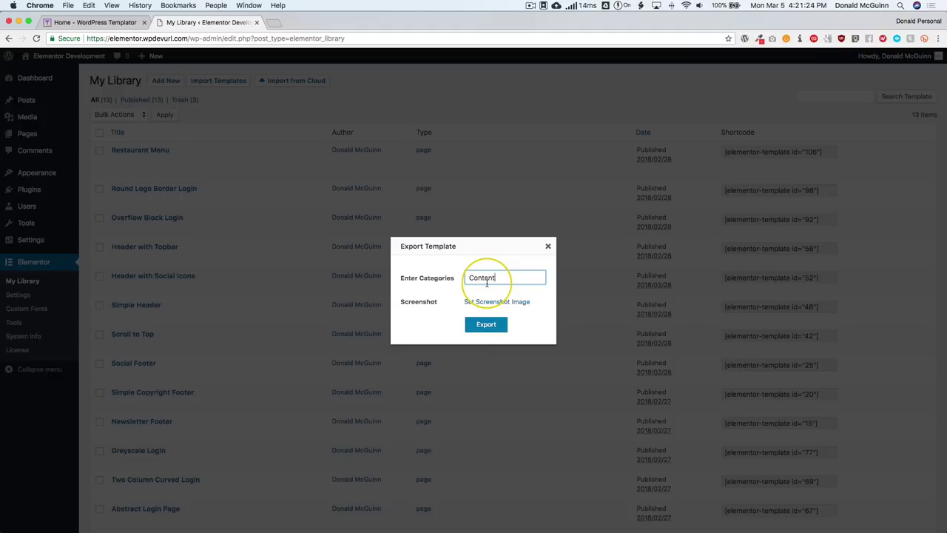
left_click(432, 323)
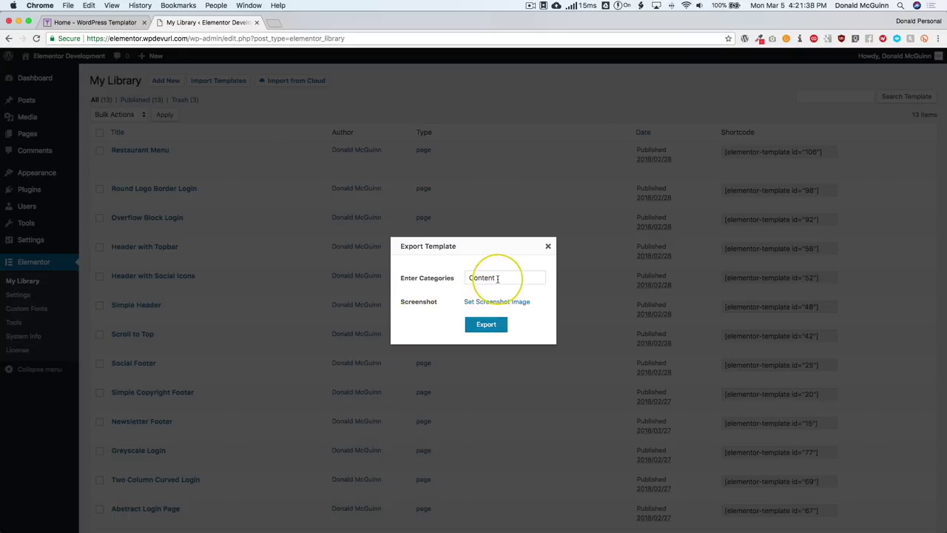
left_click_drag(496, 277, 454, 281)
left_click(487, 325)
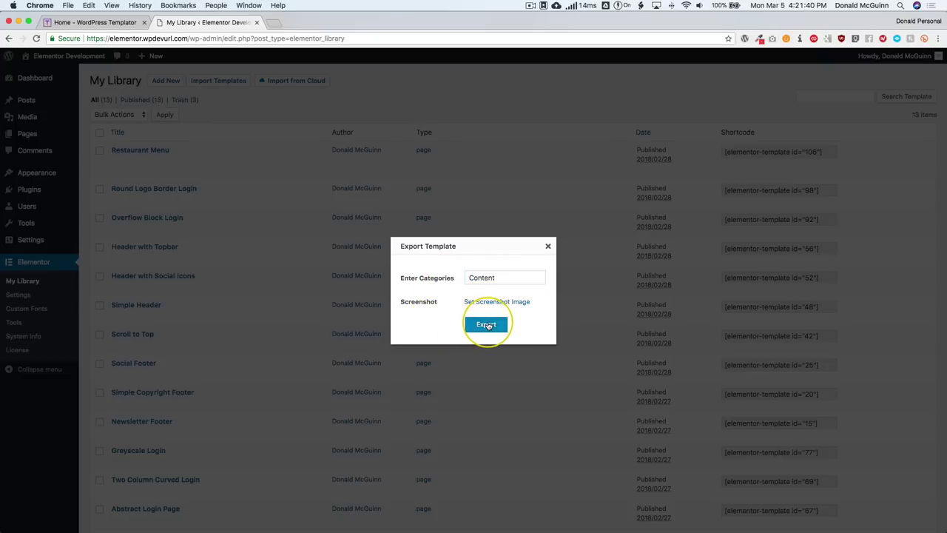
left_click(498, 279)
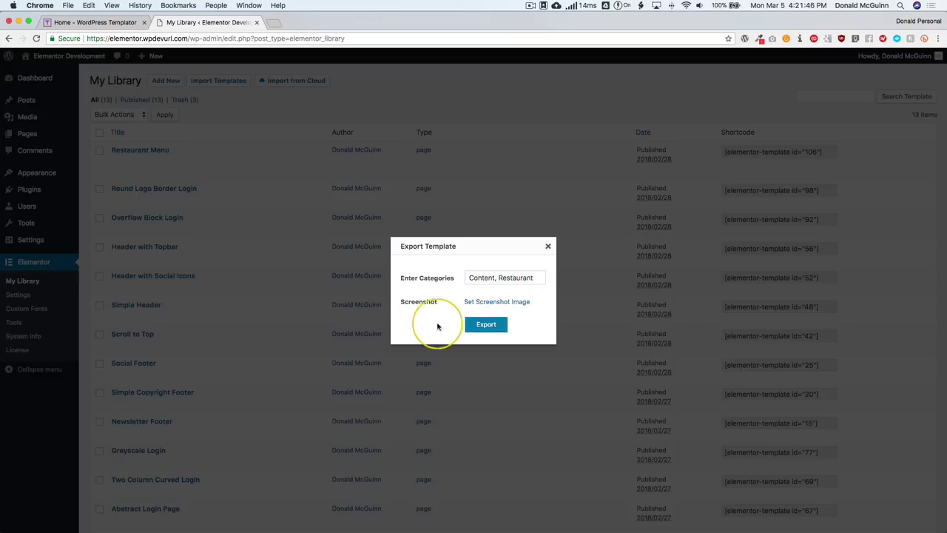
left_click(479, 327)
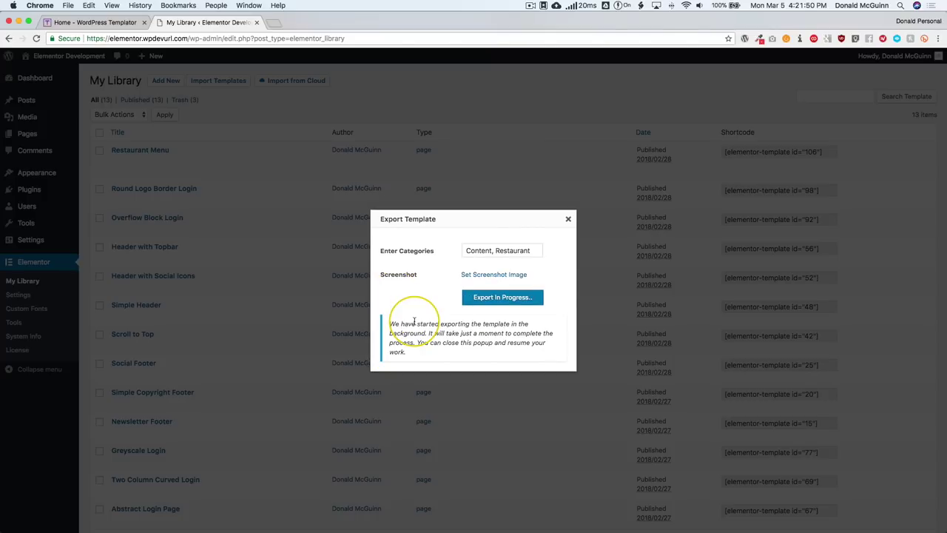
left_click(569, 220)
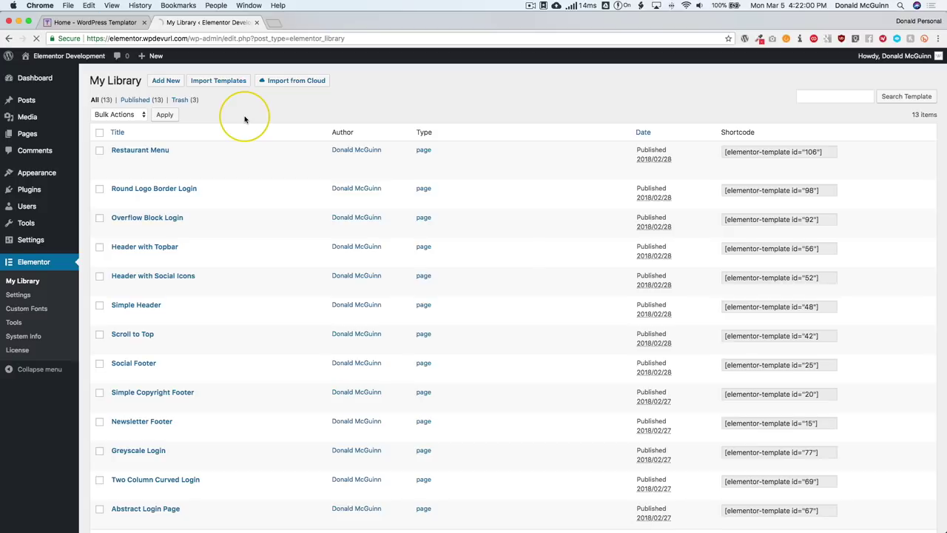
Look through the templates in My Library to check their Templator export status.
mouse_move(185, 161)
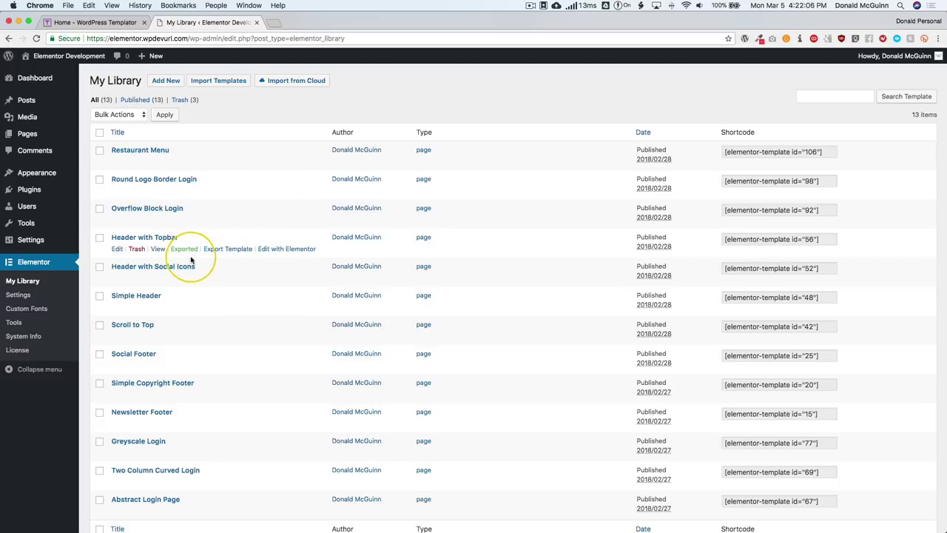
scroll(185, 366, "down", 3)
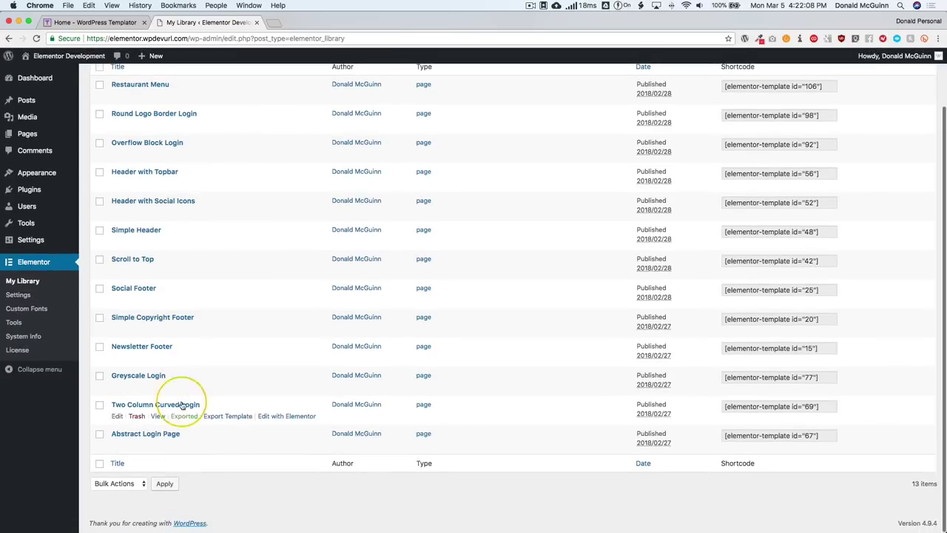
scroll(186, 318, "up", 3)
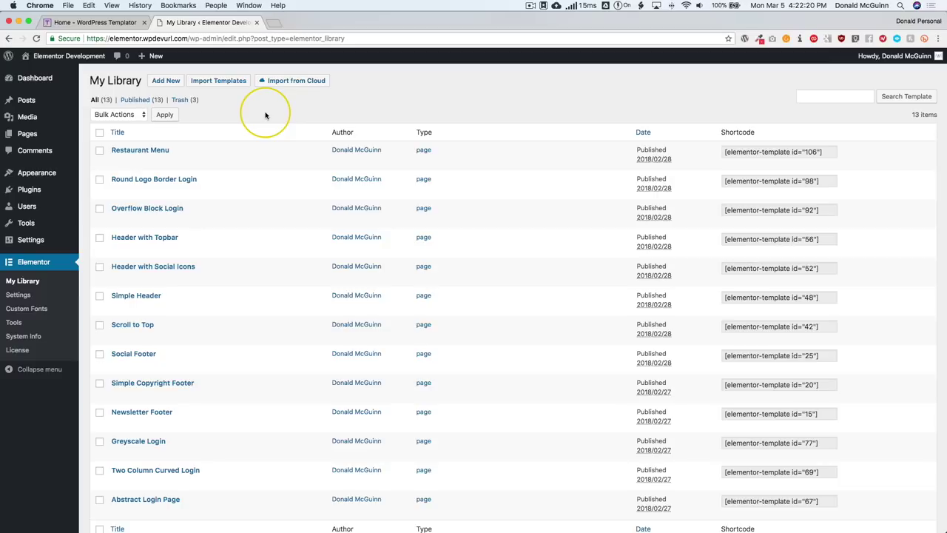
mouse_move(35, 100)
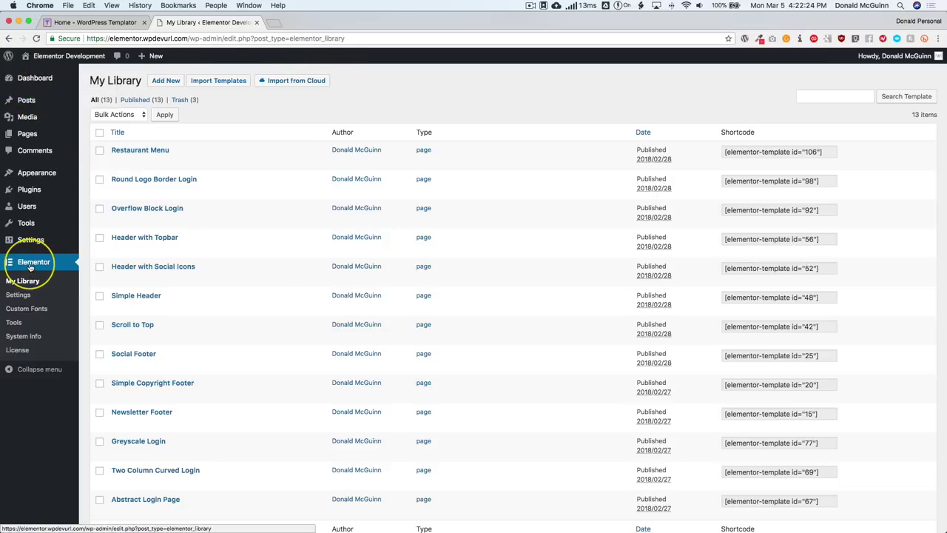
Open the cloud import library and look over all the templates stored in Templator.
left_click(294, 81)
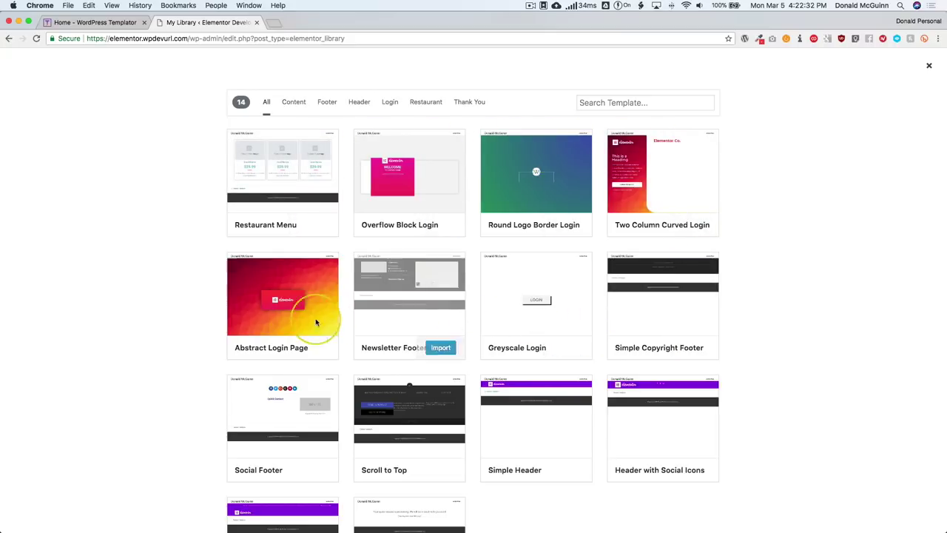
scroll(133, 308, "down", 3)
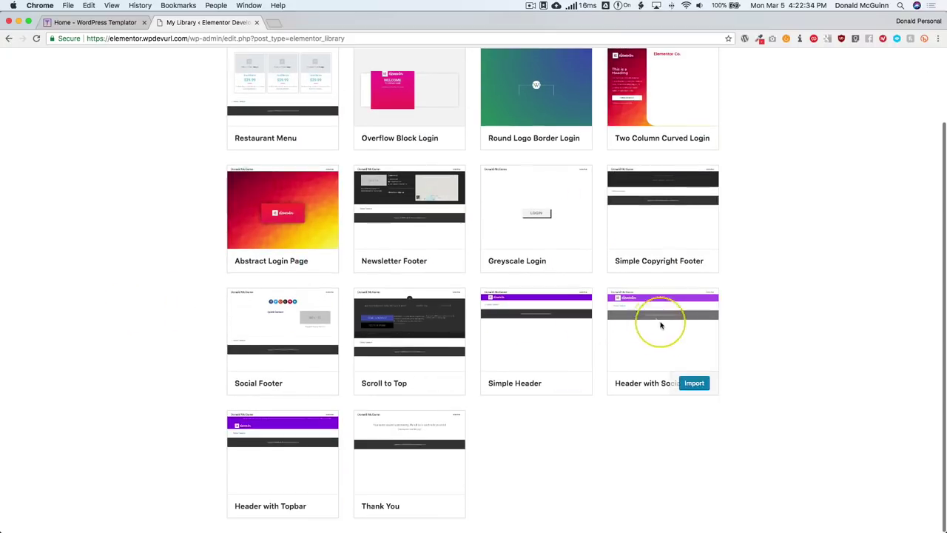
scroll(143, 429, "up", 3)
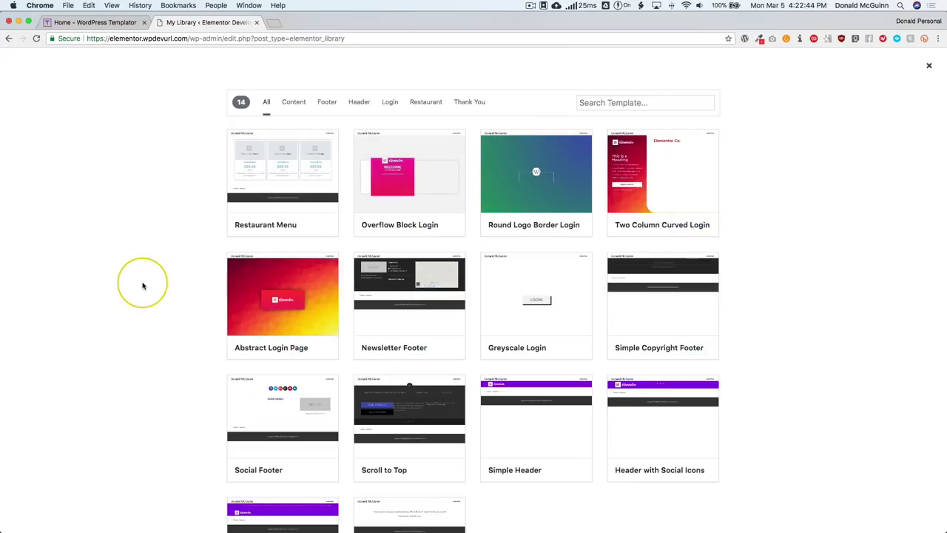
mouse_move(647, 178)
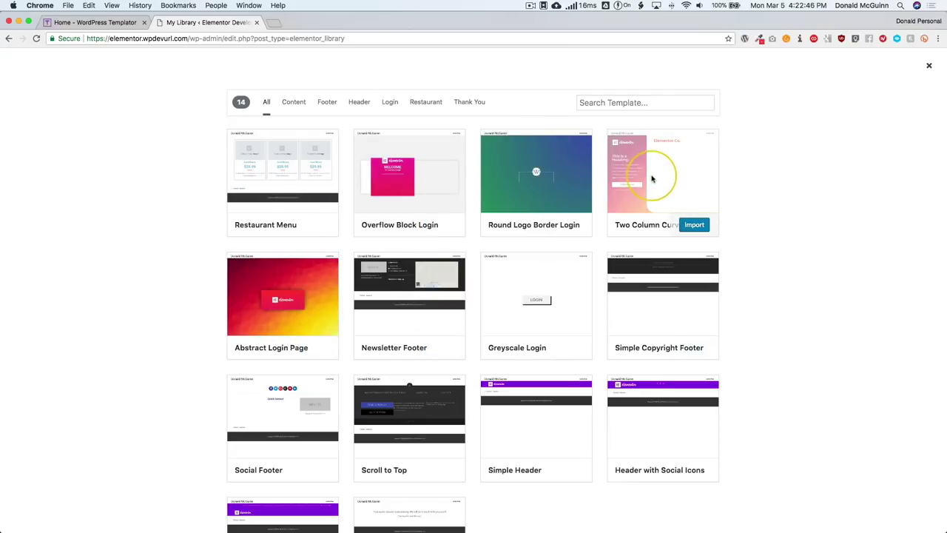
scroll(114, 268, "down", 2)
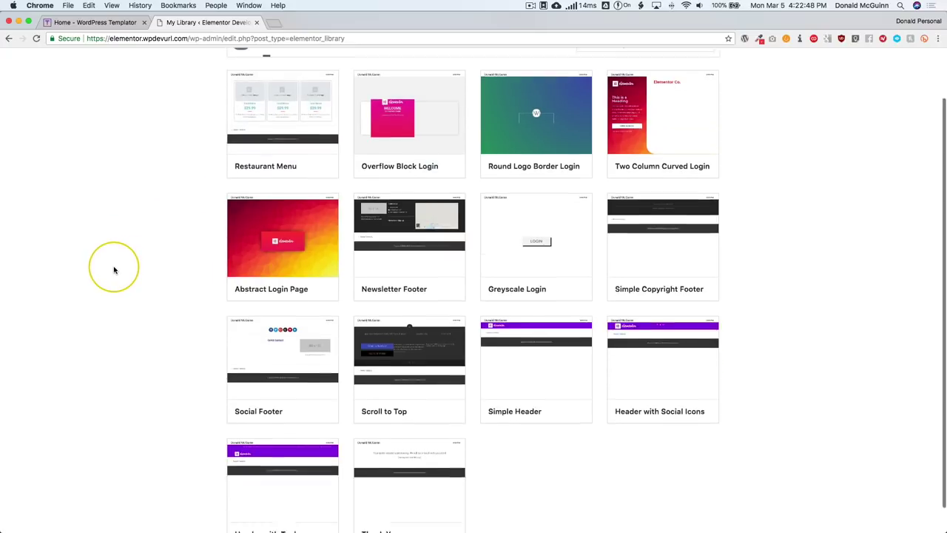
scroll(114, 270, "down", 1)
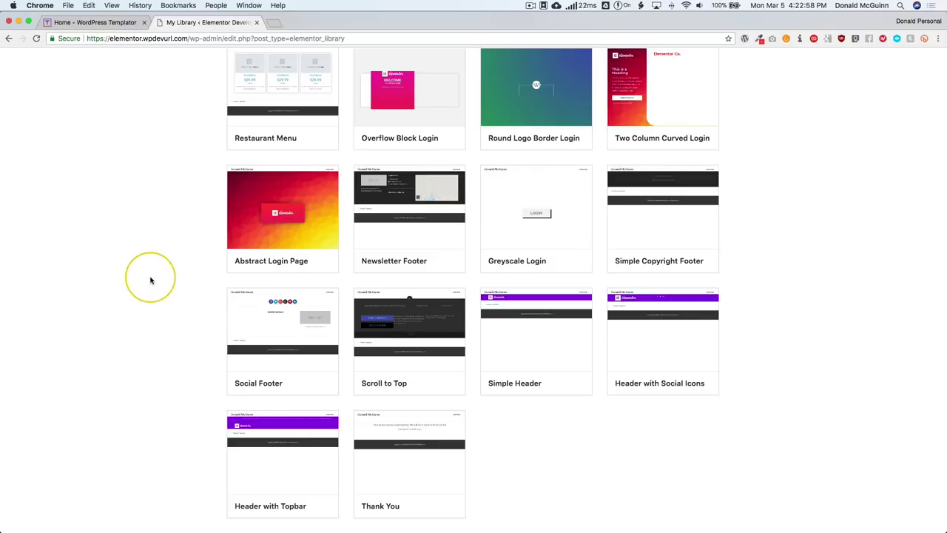
scroll(150, 278, "up", 3)
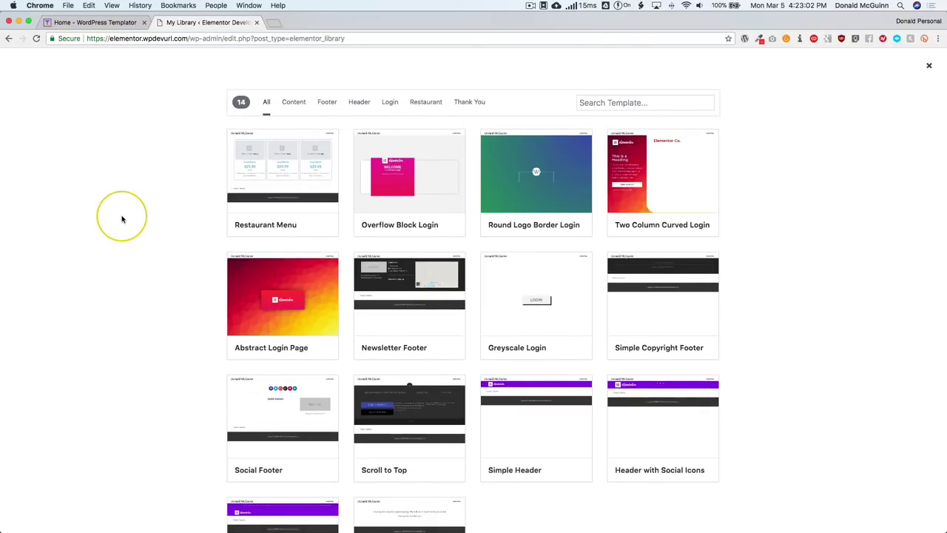
mouse_move(243, 184)
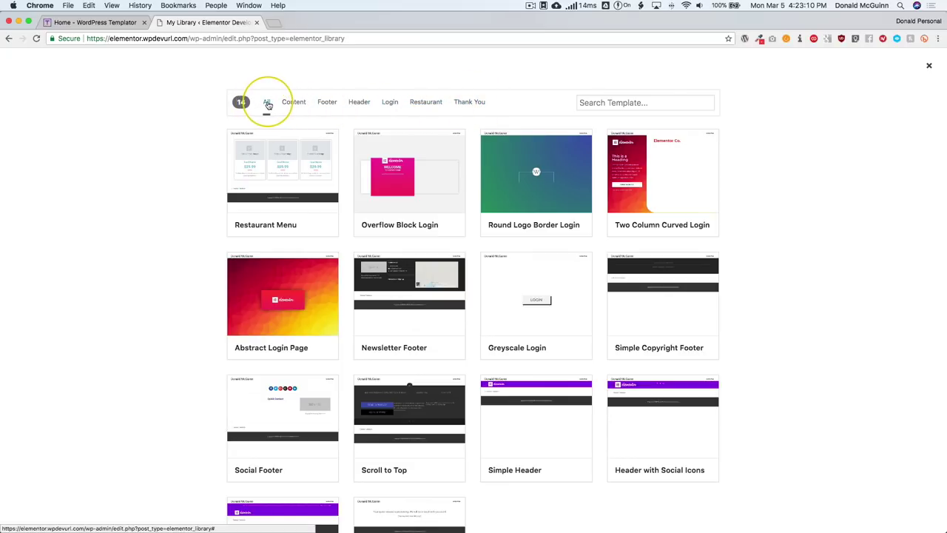
Filter the cloud templates in turn by the Restaurant, Login, Thank You and Footer categories.
left_click(419, 102)
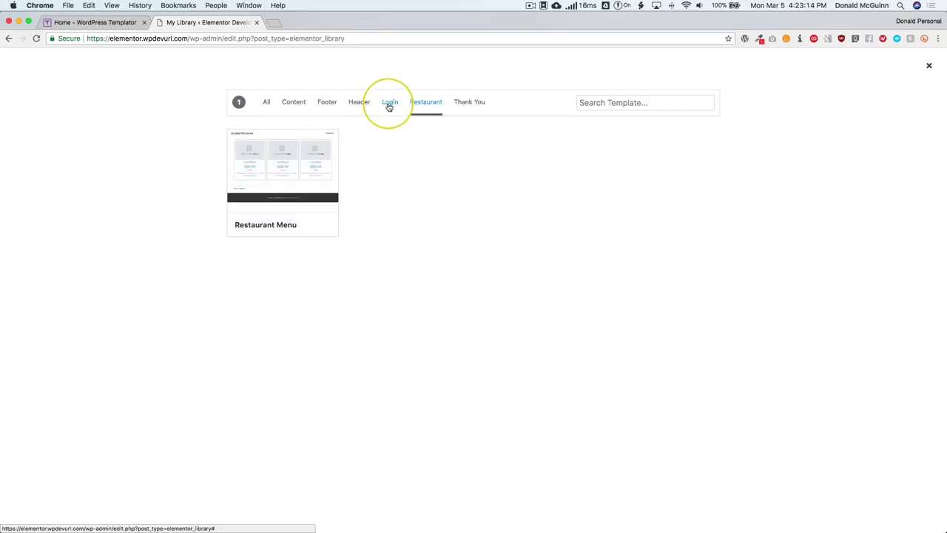
left_click(390, 104)
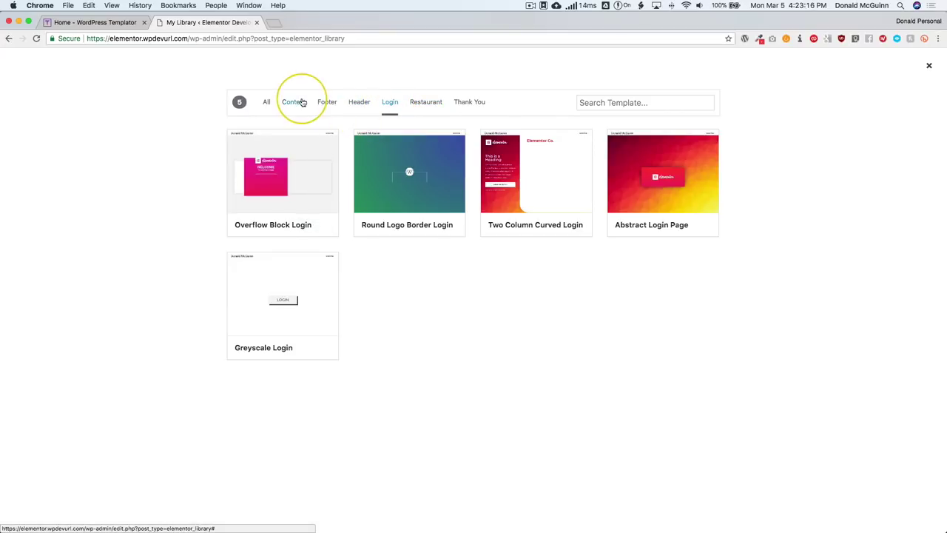
left_click(474, 102)
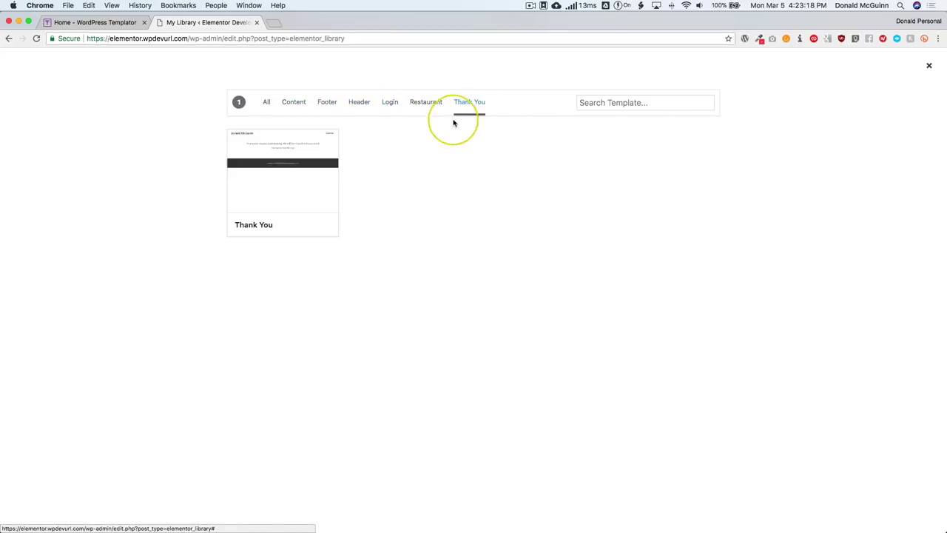
left_click(325, 102)
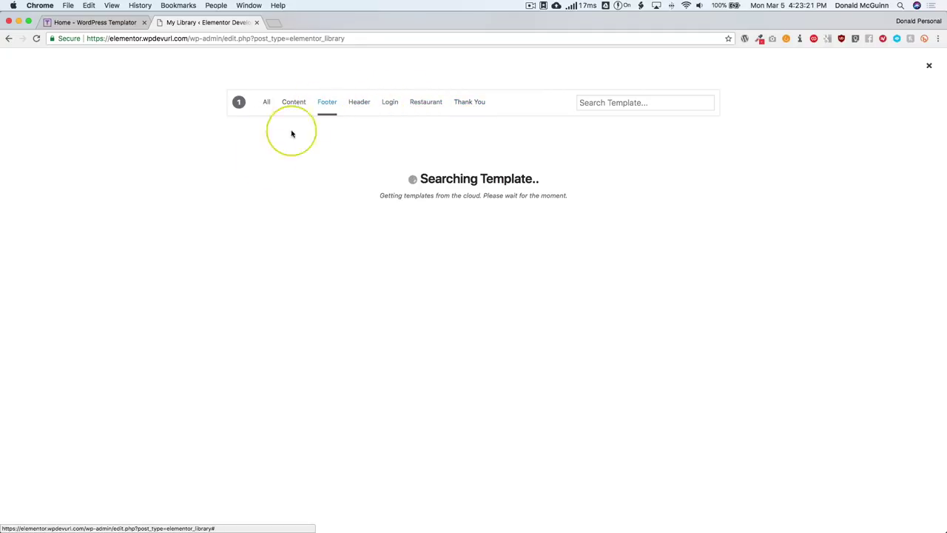
Import the Overflow Block Login template from the cloud's Login category into My Library.
left_click(387, 102)
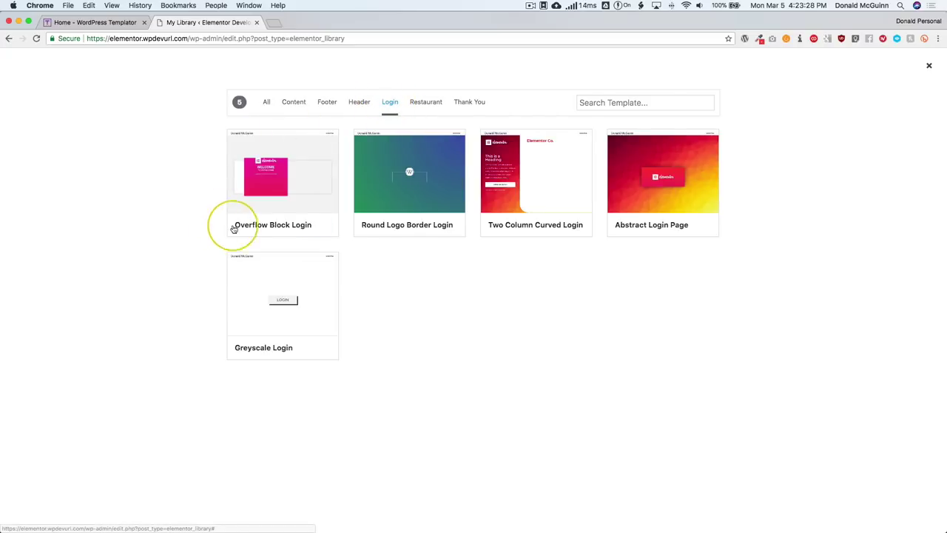
mouse_move(289, 228)
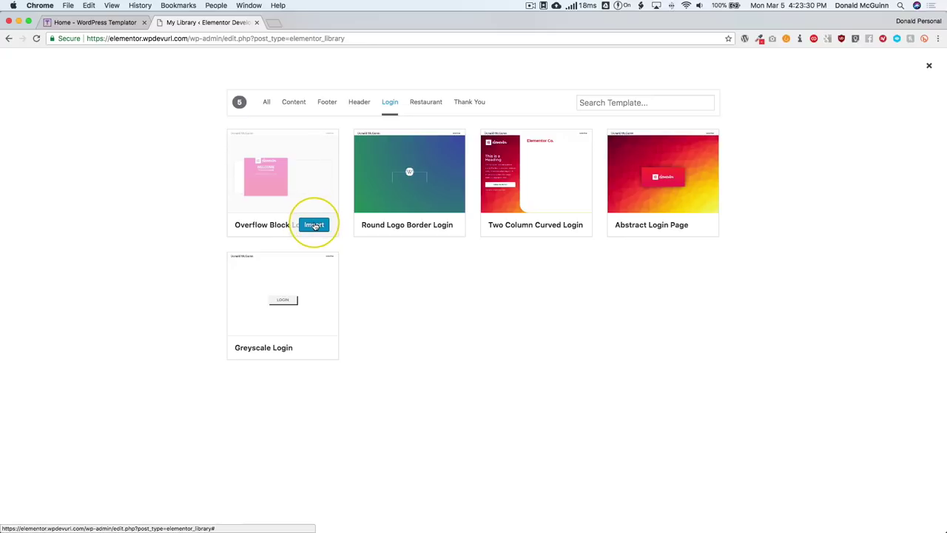
left_click(314, 226)
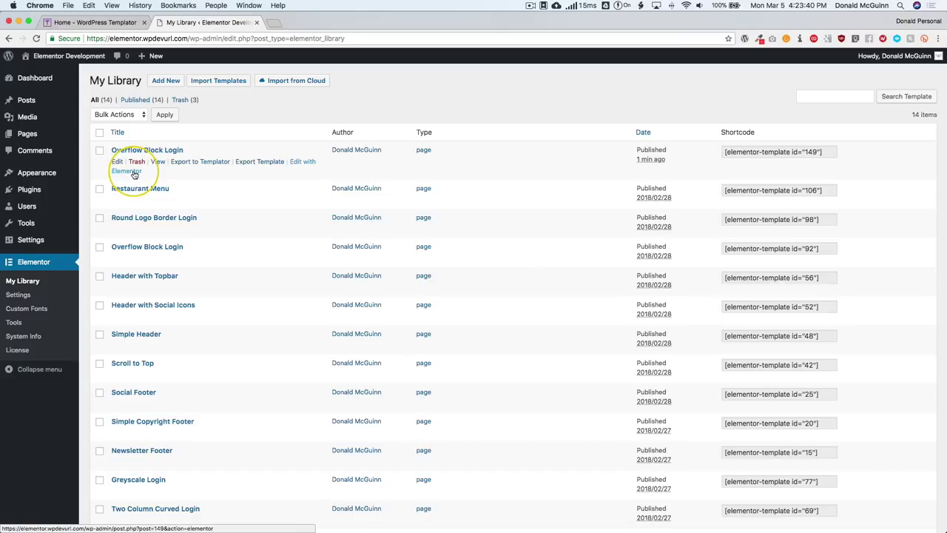
View the newly imported Overflow Block Login template on the site and return to My Library.
left_click(158, 162)
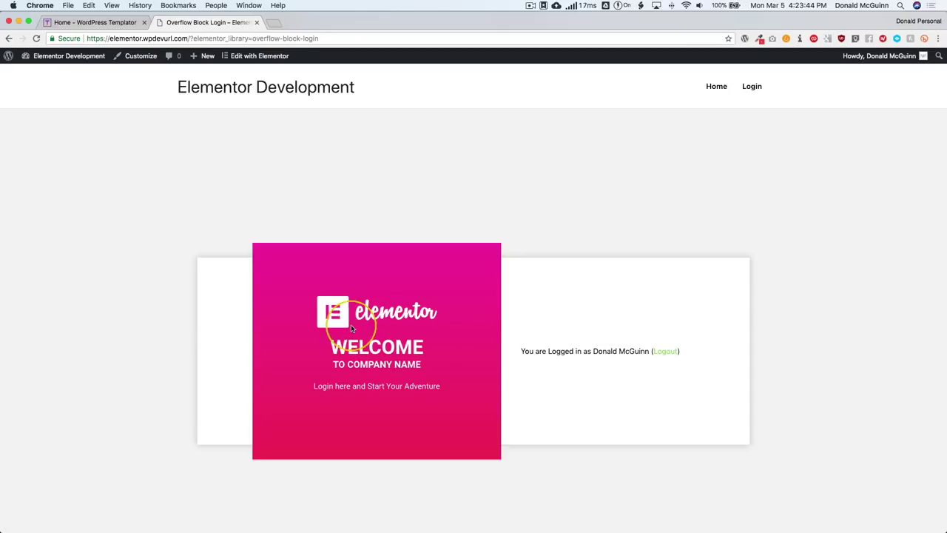
scroll(148, 319, "down", 3)
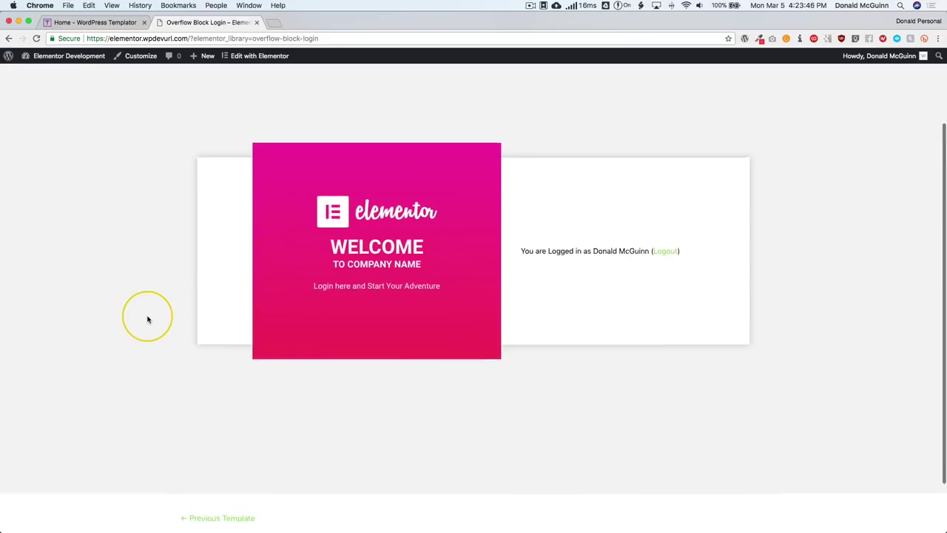
scroll(147, 319, "up", 3)
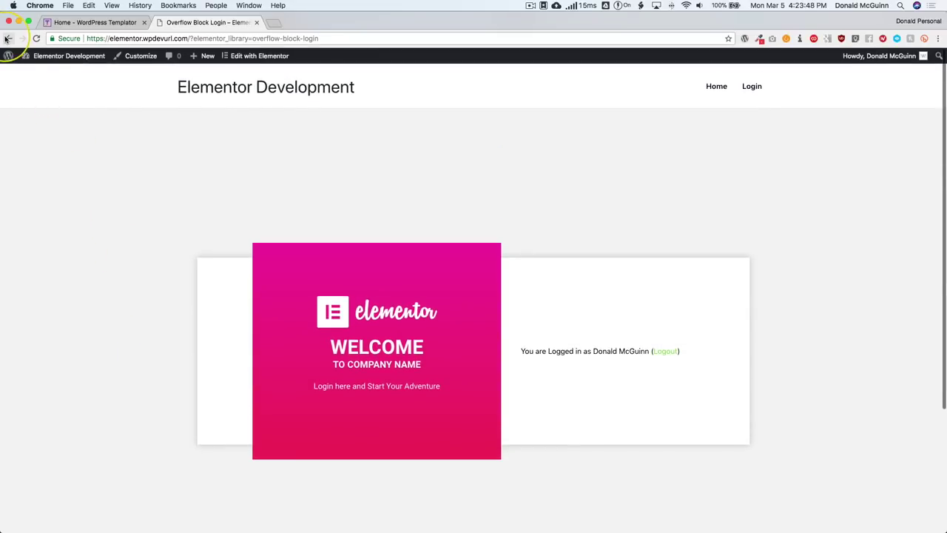
left_click(6, 38)
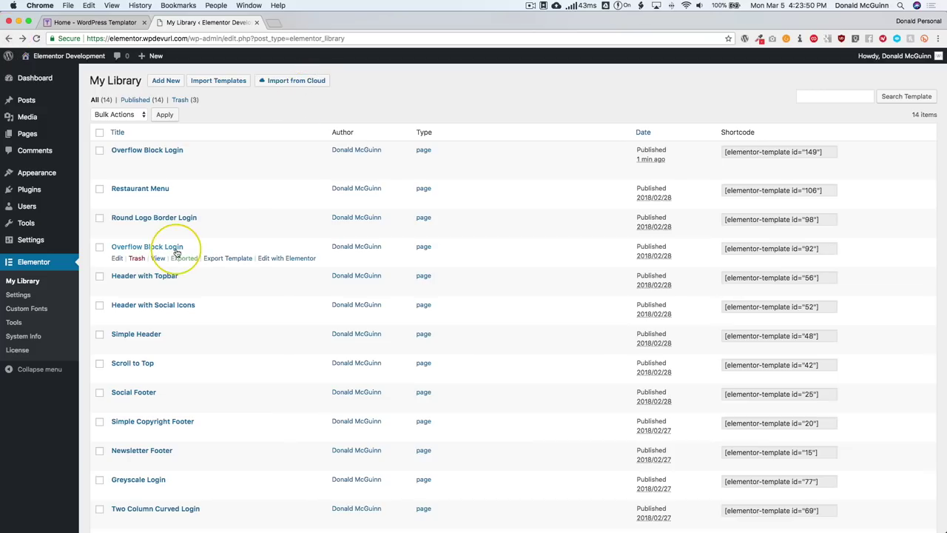
View the original Overflow Block Login template for comparison with the imported copy, and go back to My Library.
scroll(175, 251, "down", 3)
scroll(173, 249, "up", 3)
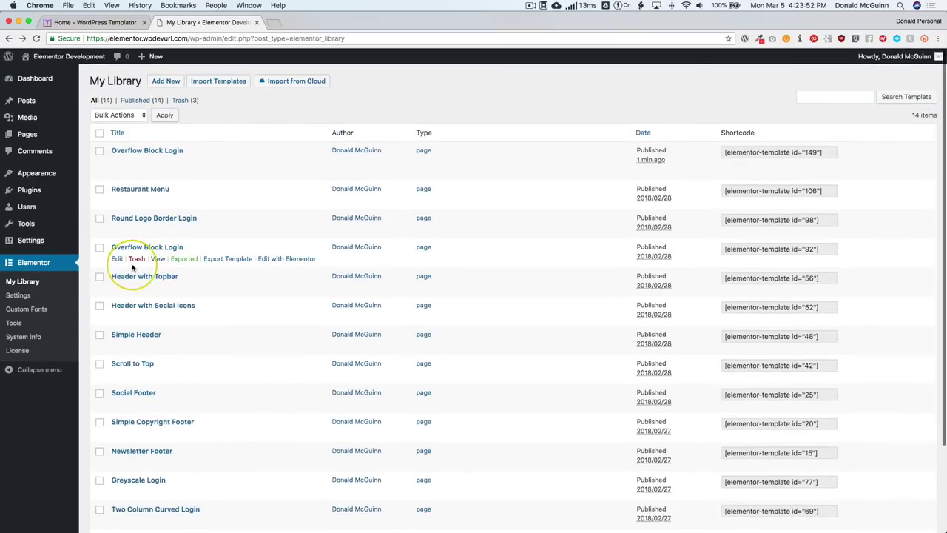
left_click(158, 258)
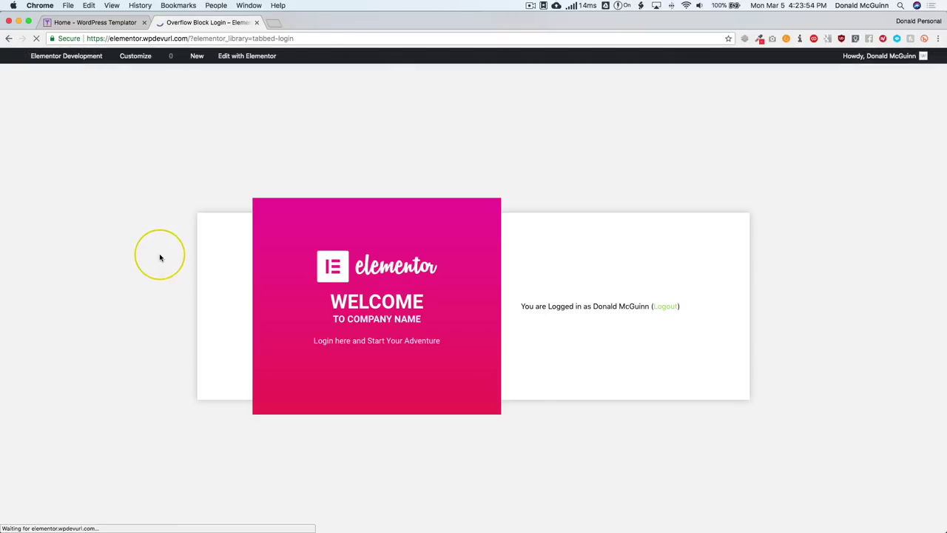
left_click(9, 38)
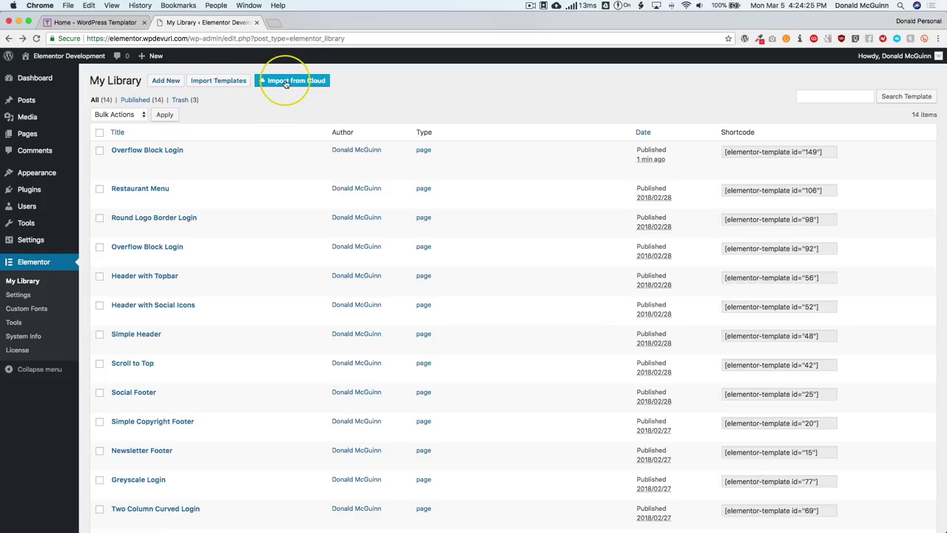
Reopen the cloud import library and search its templates for "login".
left_click(286, 82)
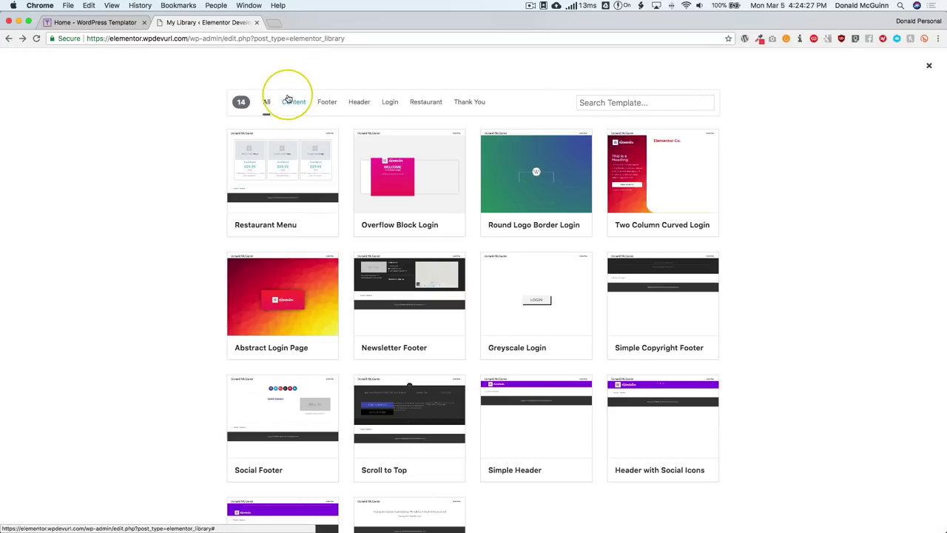
left_click(625, 103)
type("login")
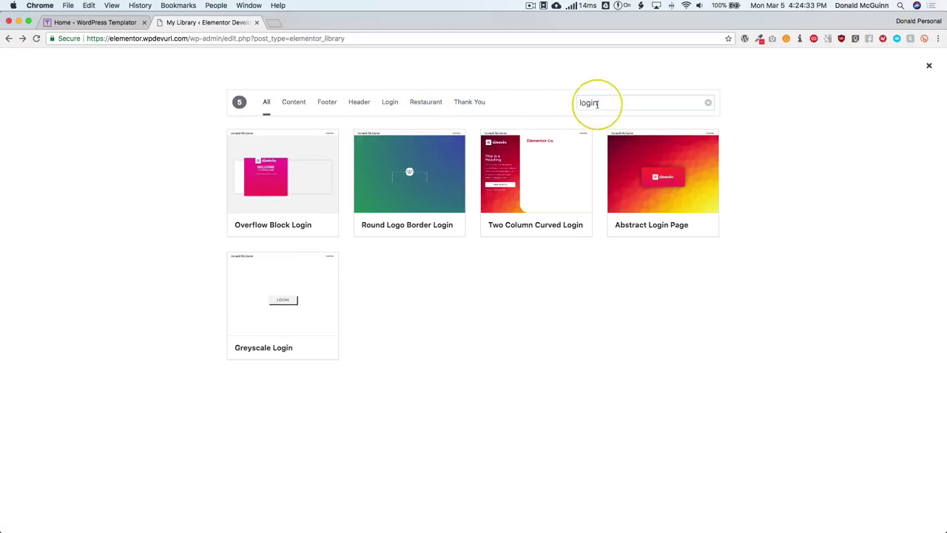
Clear the template search and close the cloud import library.
double_click(597, 103)
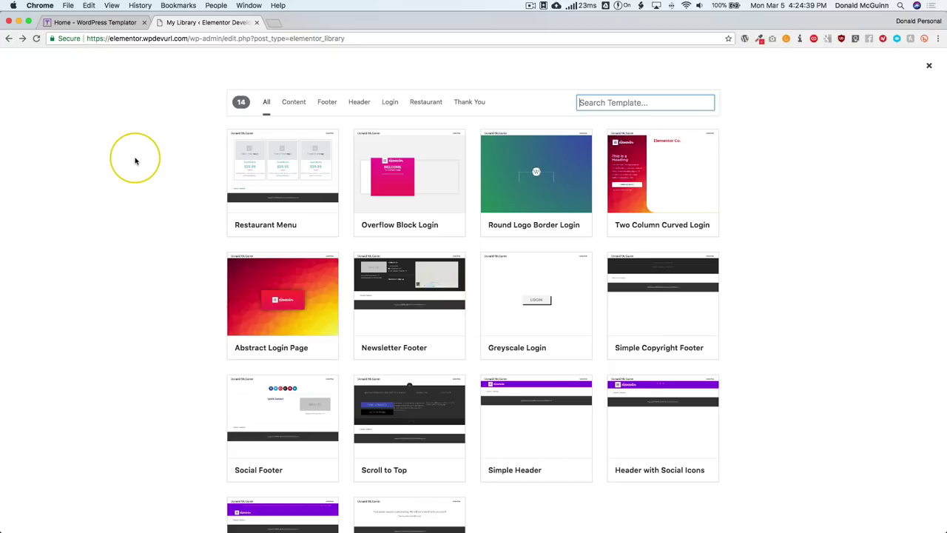
left_click(186, 118)
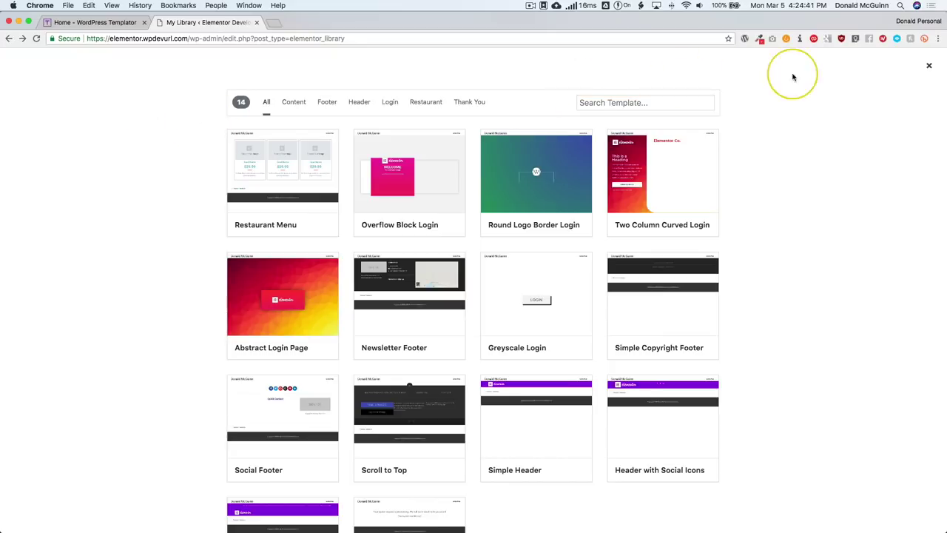
left_click(928, 69)
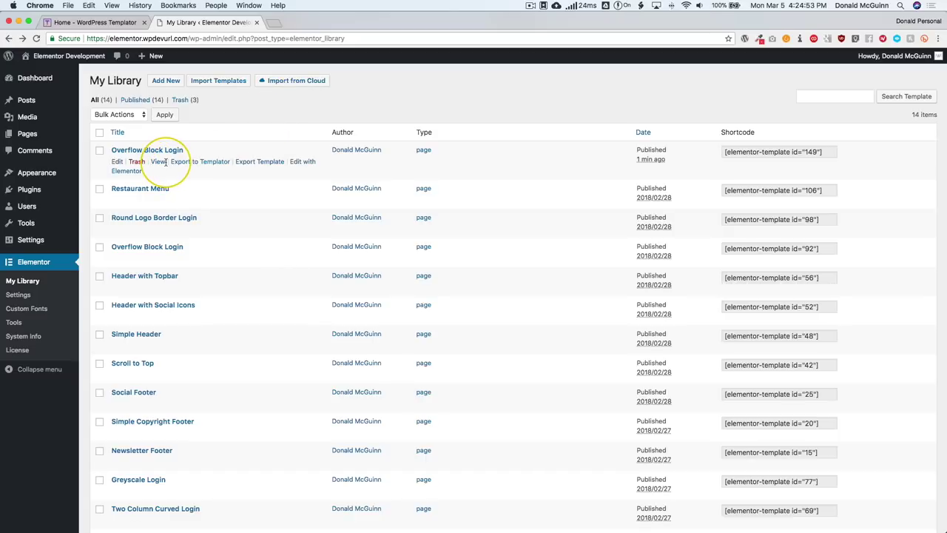
Export the site's Home page to Templator under the category "Home".
left_click(37, 137)
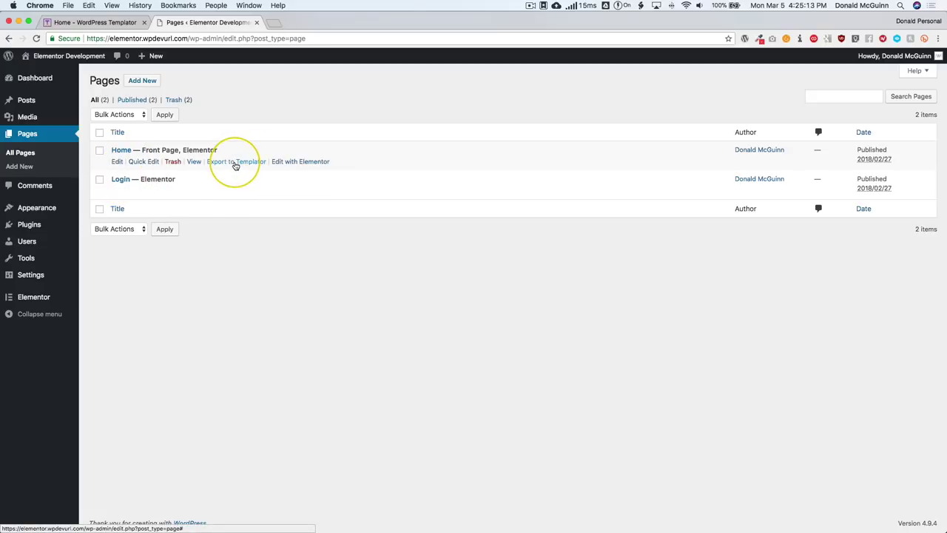
left_click(236, 165)
left_click(482, 279)
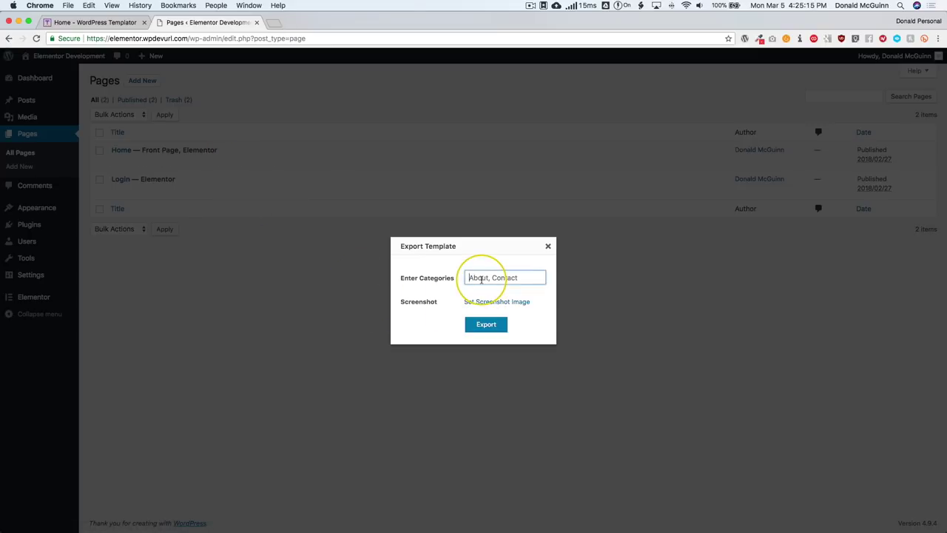
type("Home")
left_click(486, 324)
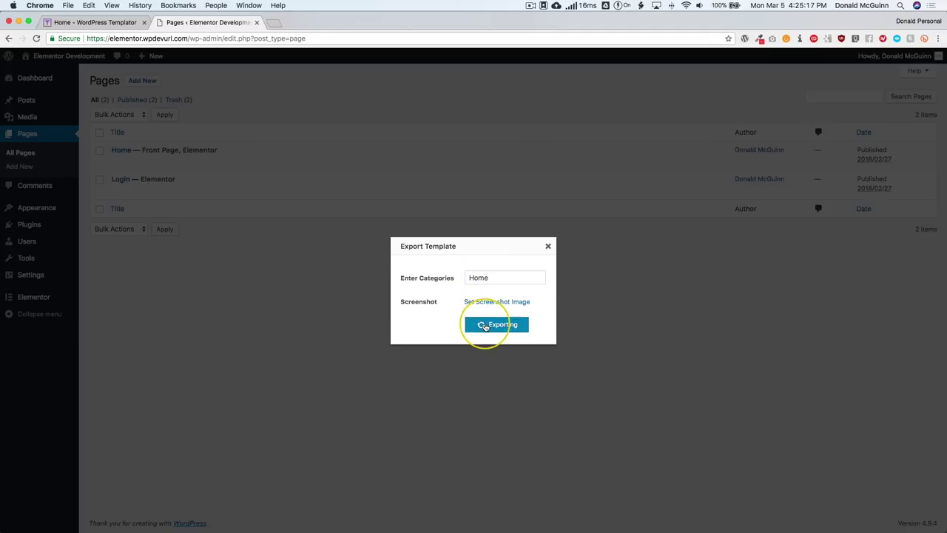
left_click(269, 305)
Check the cloud import library from Elementor's My Library for the exported Home page, and close it.
mouse_move(43, 299)
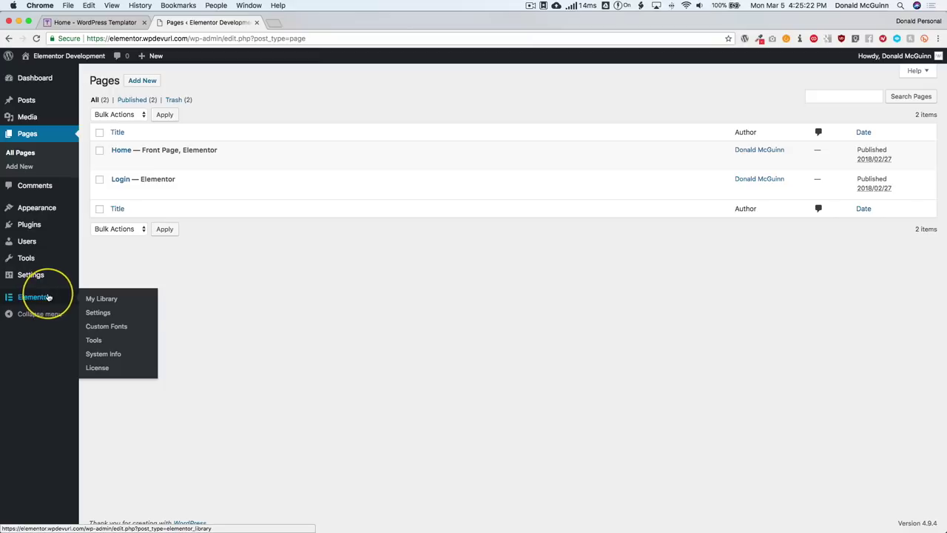
left_click(104, 299)
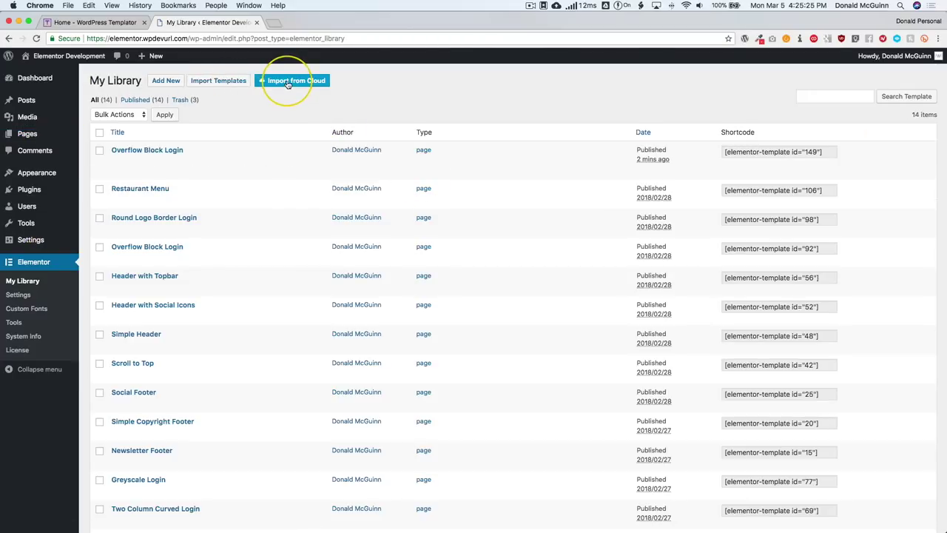
left_click(288, 84)
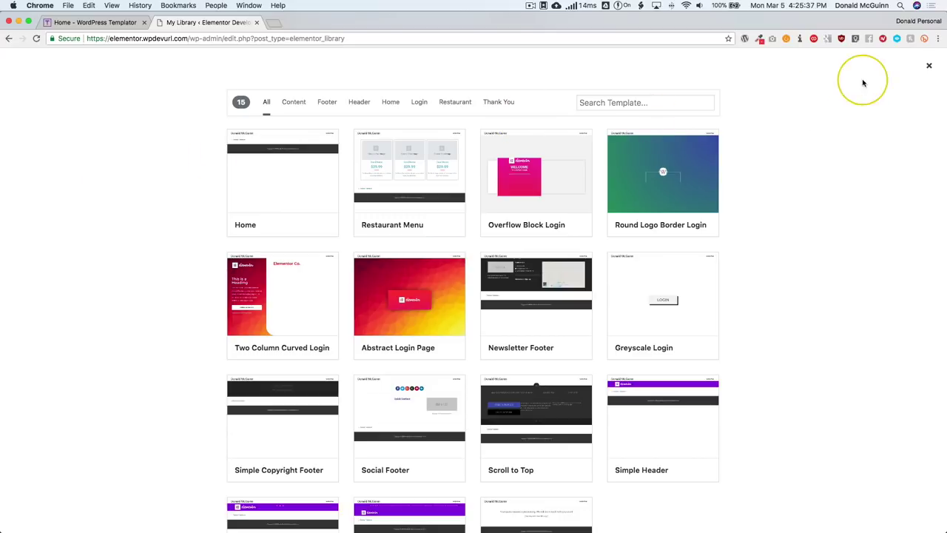
left_click(930, 66)
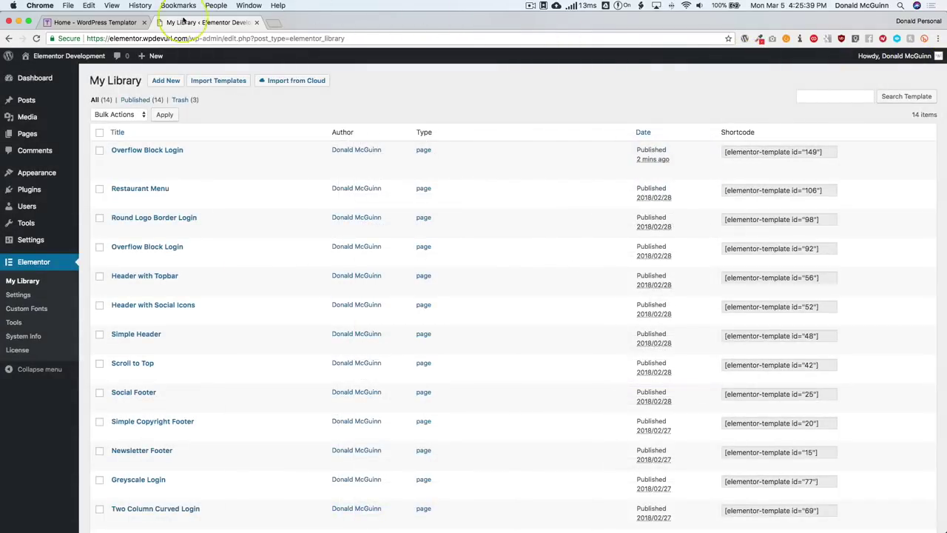
Review the workflow, FAQ pricing and supported page builders on the WordPress Templator site, and return to My Library.
left_click(94, 22)
scroll(76, 247, "down", 10)
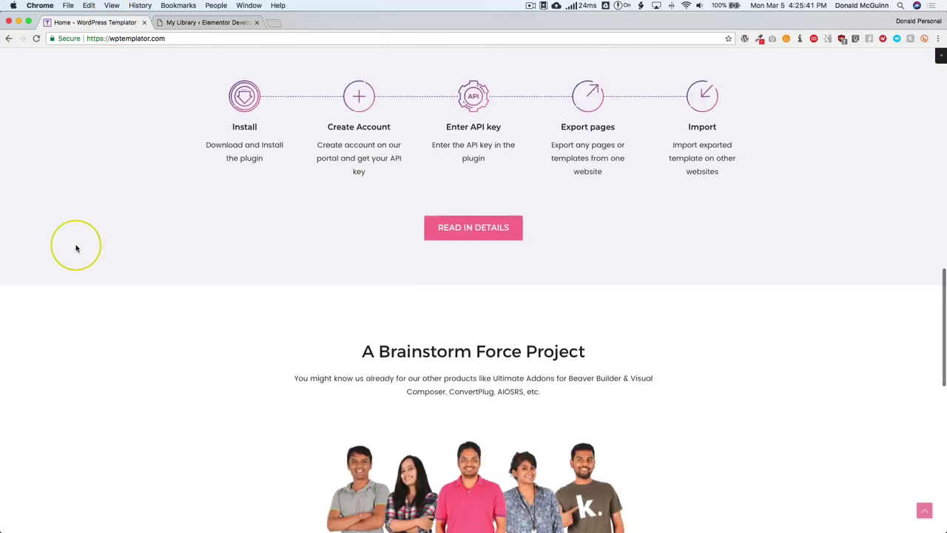
scroll(76, 248, "down", 15)
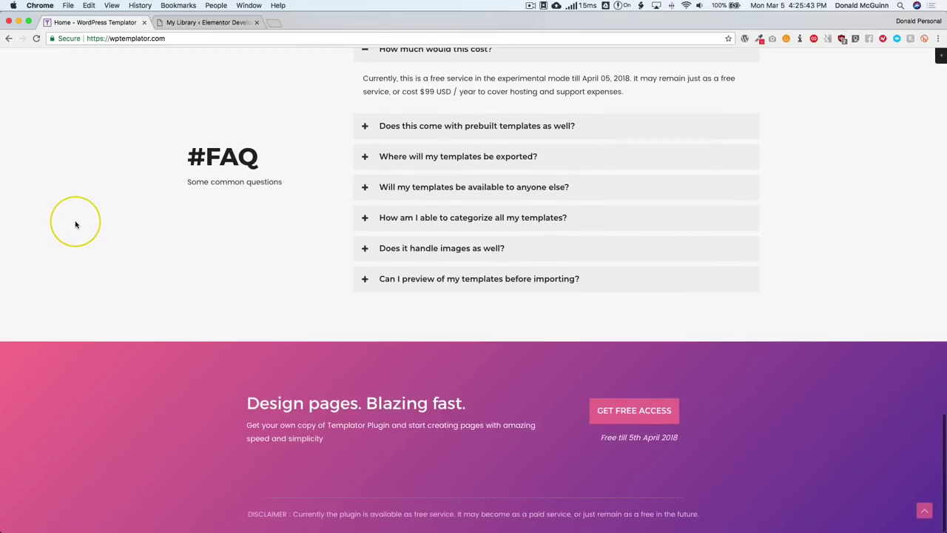
scroll(76, 224, "up", 6)
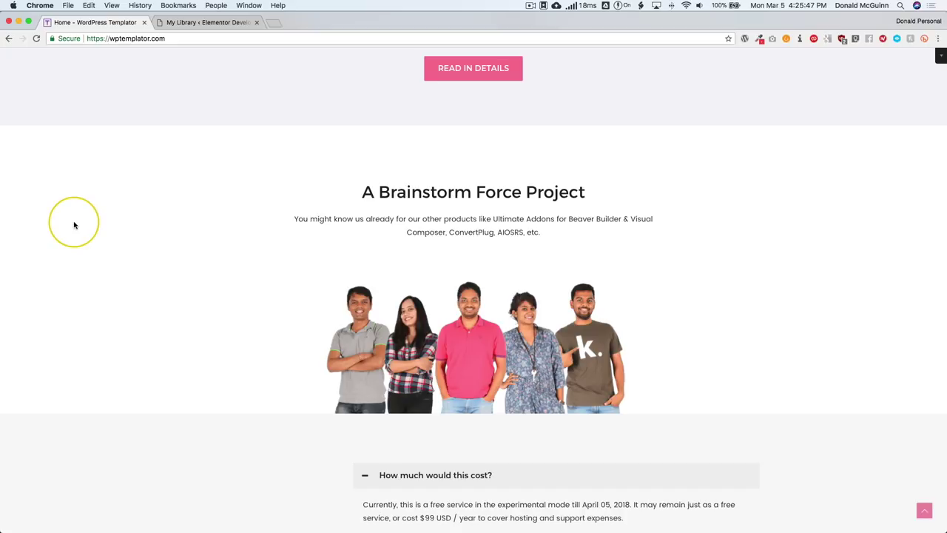
scroll(93, 239, "down", 6)
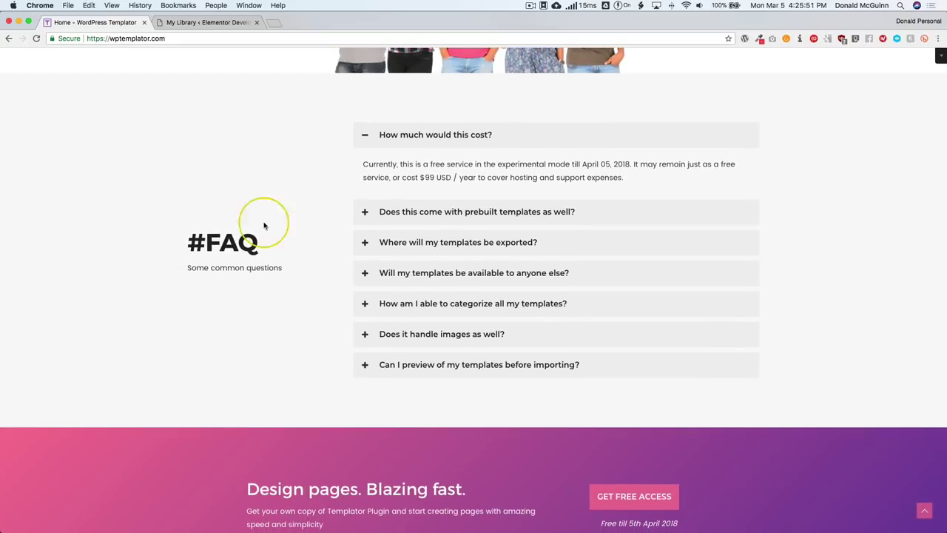
scroll(196, 162, "up", 3)
scroll(196, 161, "up", 15)
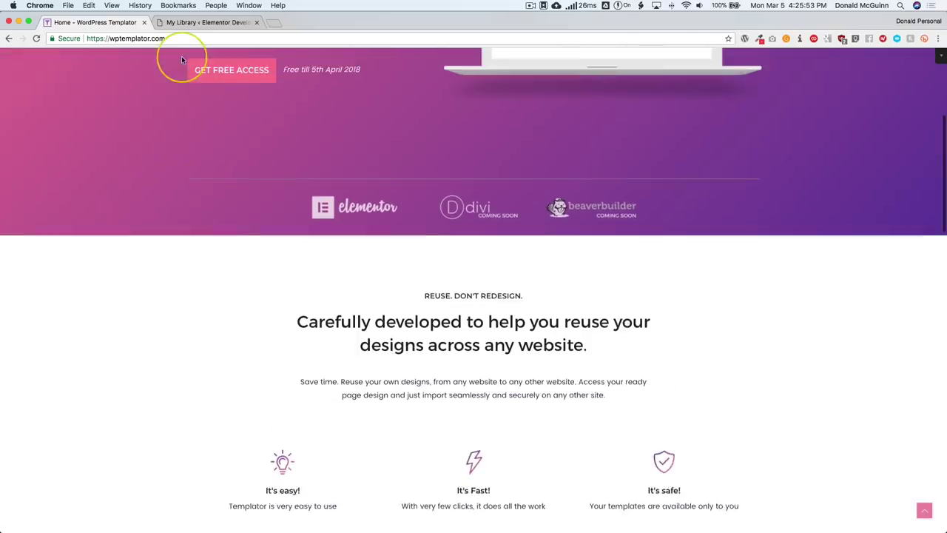
left_click(200, 22)
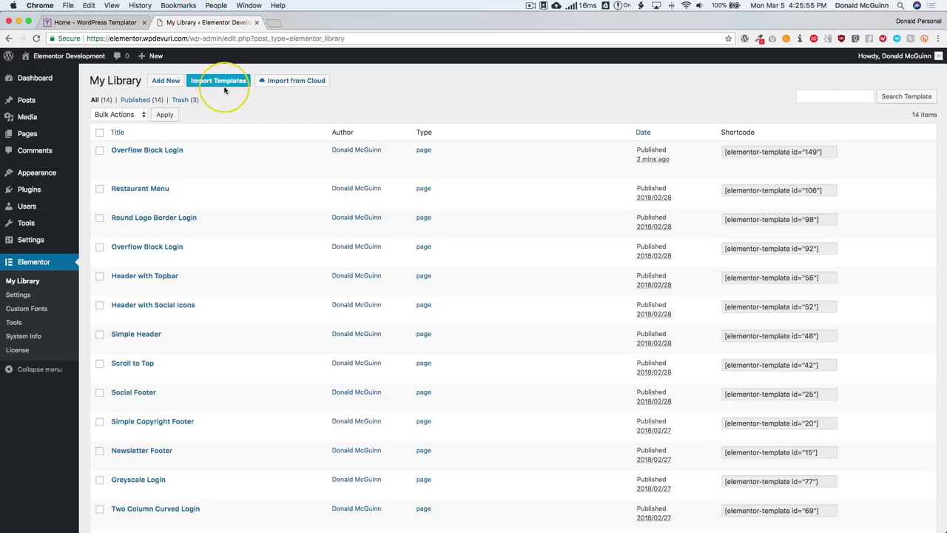